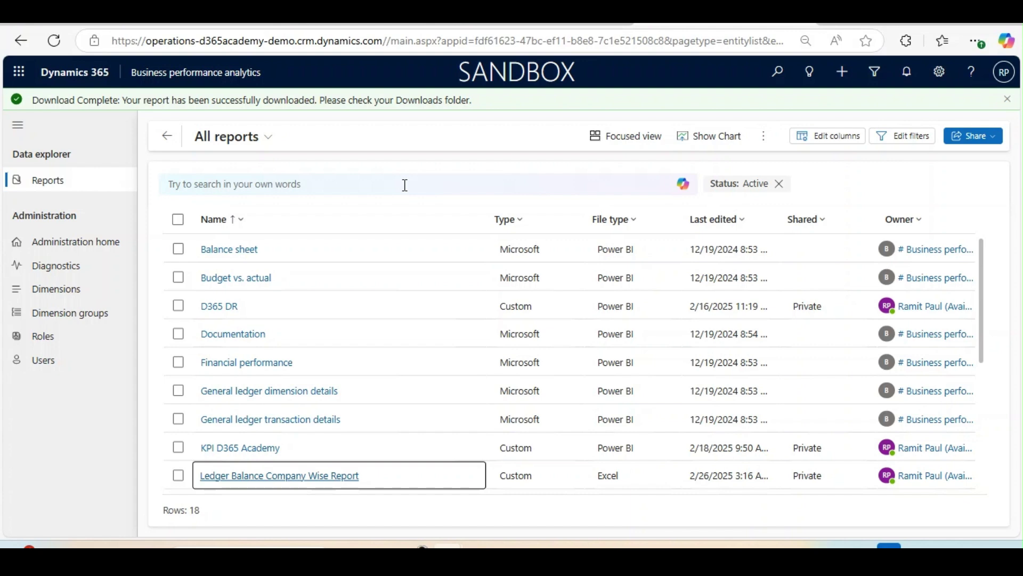
Open the ⋮ more-commands menu on the All reports page
{"action": "left_click", "coordinate": [764, 136]}
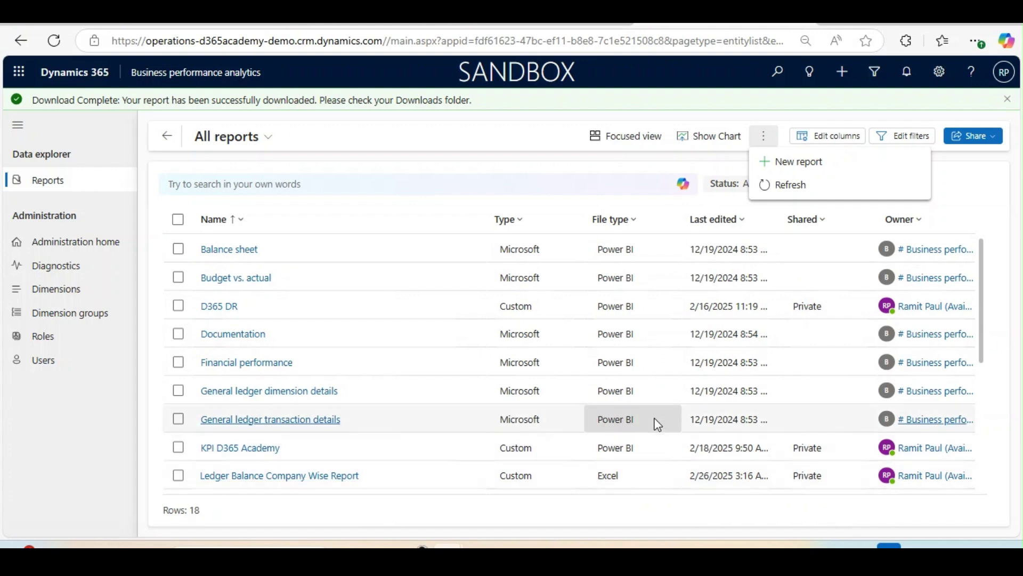
Create a new Excel-type report named 'Ledger Balance report Excel'
{"action": "left_click", "coordinate": [794, 162]}
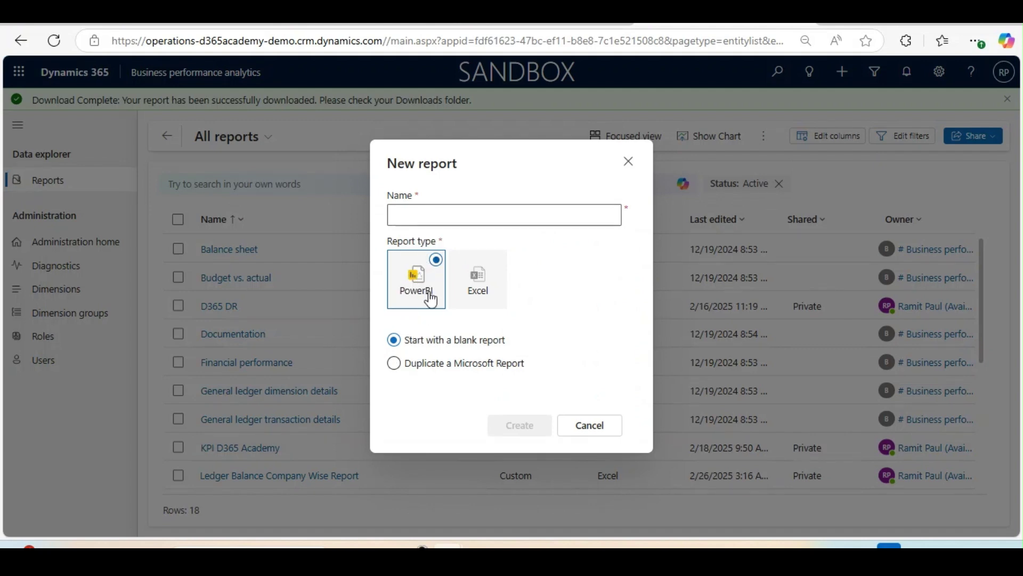
{"action": "left_click", "coordinate": [478, 282]}
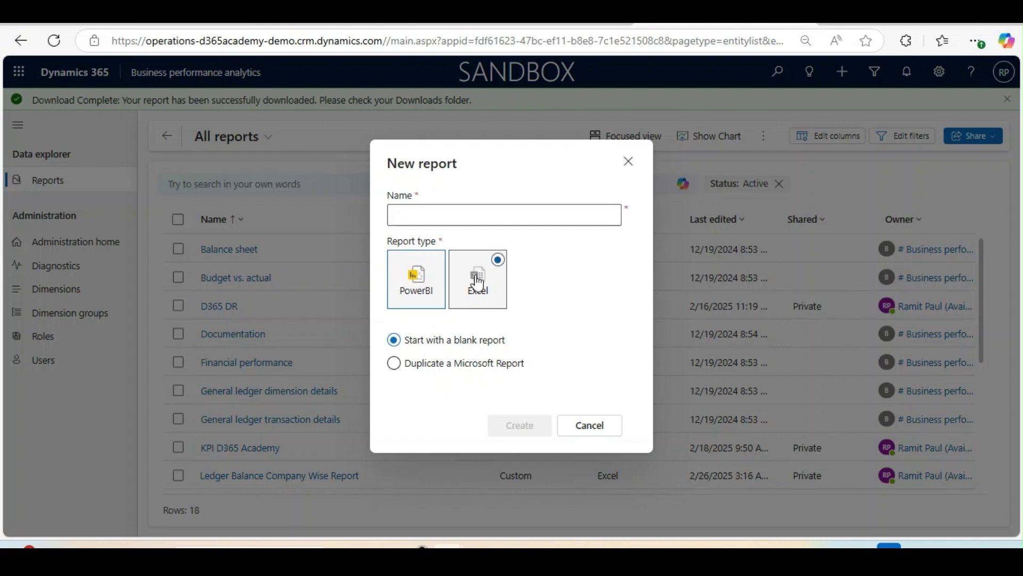
{"action": "left_click", "coordinate": [490, 215]}
{"action": "type", "text": "Ledger "}
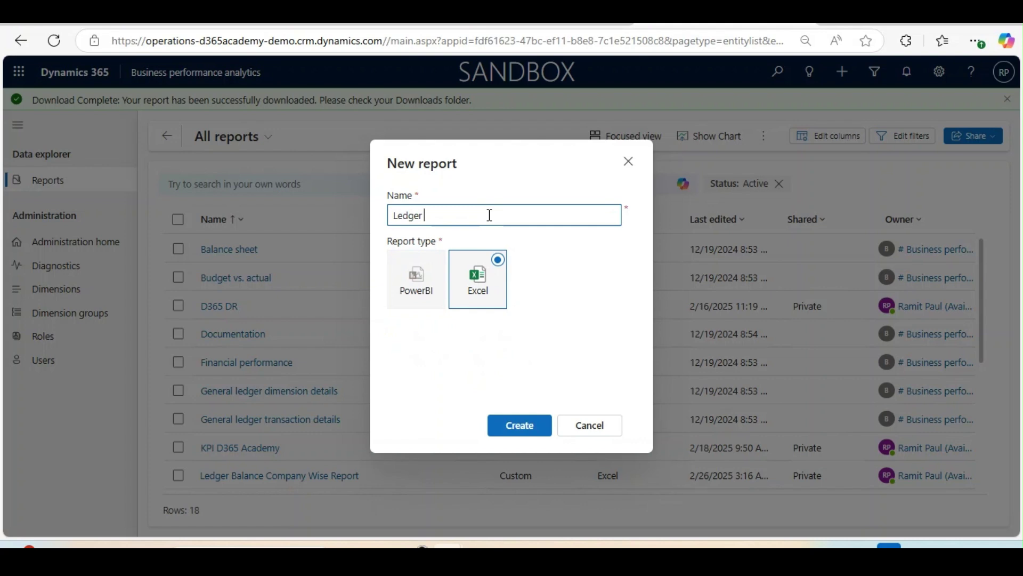
{"action": "type", "text": "Balance report Excel"}
{"action": "left_click", "coordinate": [524, 427]}
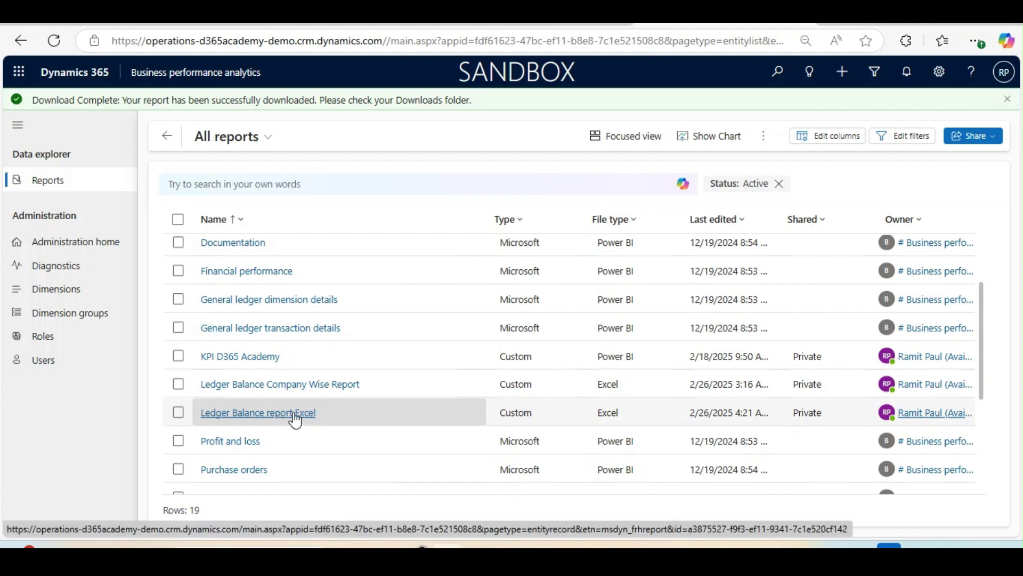
Download Ledger Balance report Excel, run the .vsto add-in installer, and dismiss the already-installed notice
{"action": "left_click", "coordinate": [295, 419]}
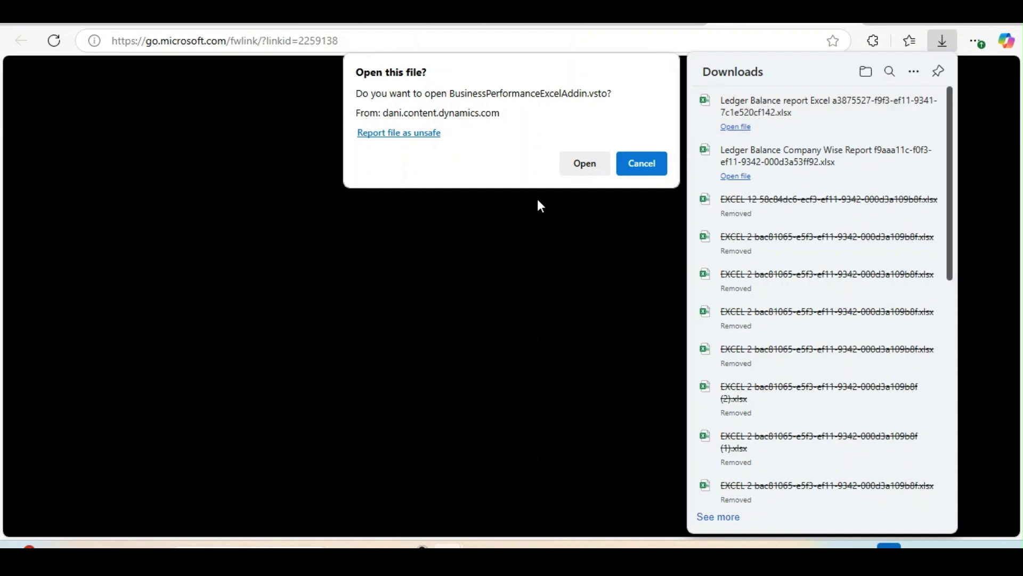
{"action": "left_click", "coordinate": [586, 174]}
{"action": "left_click", "coordinate": [586, 165]}
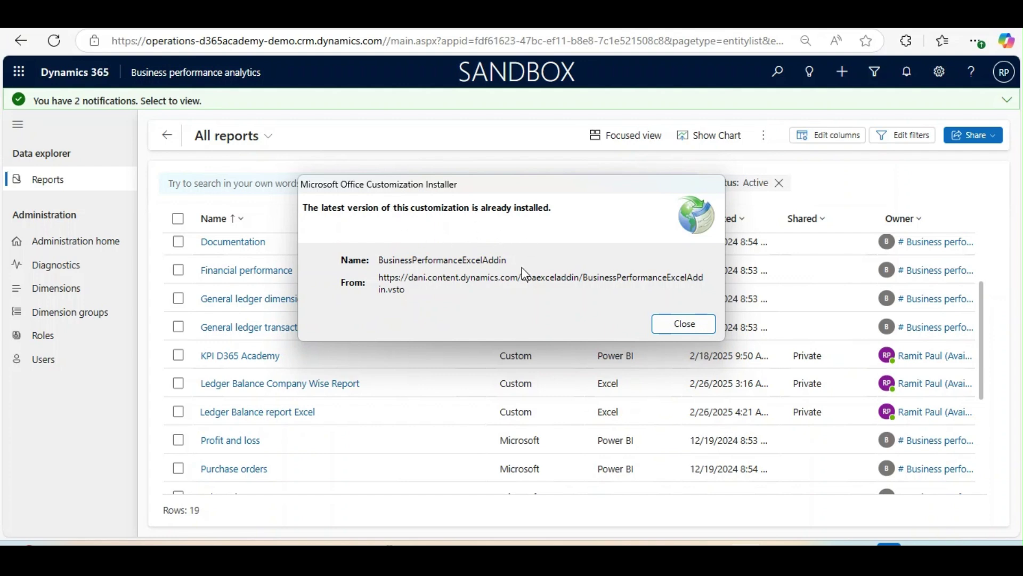
{"action": "left_click", "coordinate": [683, 324]}
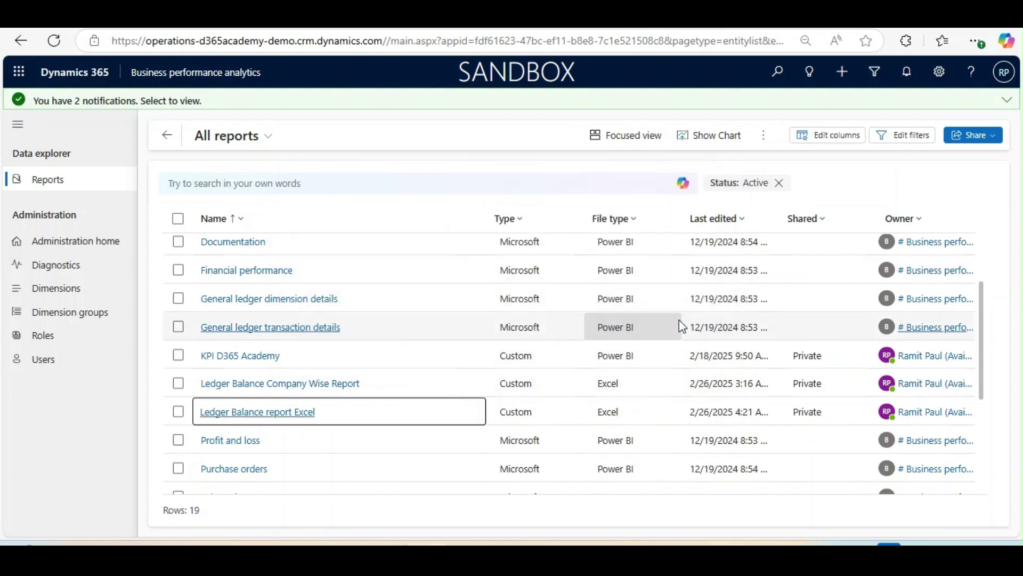
Open the downloaded Ledger Balance workbook, enable editing, and acknowledge the report-loaded message
{"action": "mouse_move", "coordinate": [380, 543]}
{"action": "left_click", "coordinate": [380, 474]}
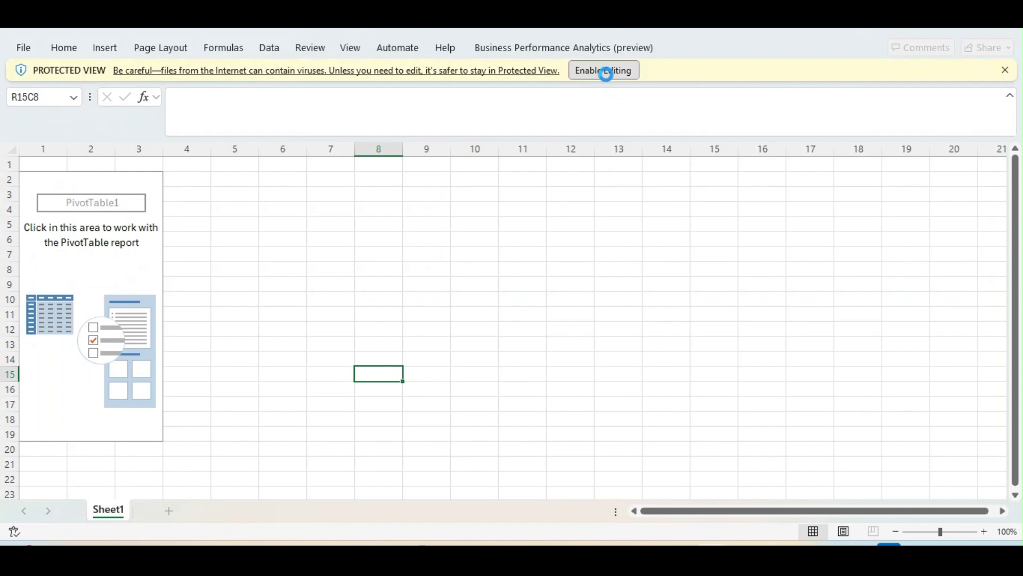
{"action": "left_click", "coordinate": [606, 72]}
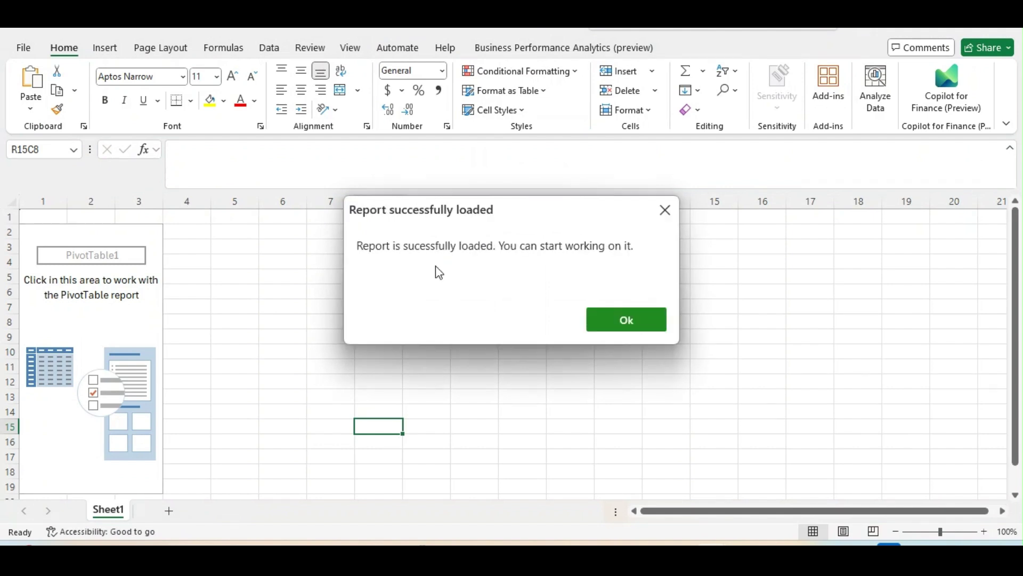
{"action": "left_click", "coordinate": [618, 319]}
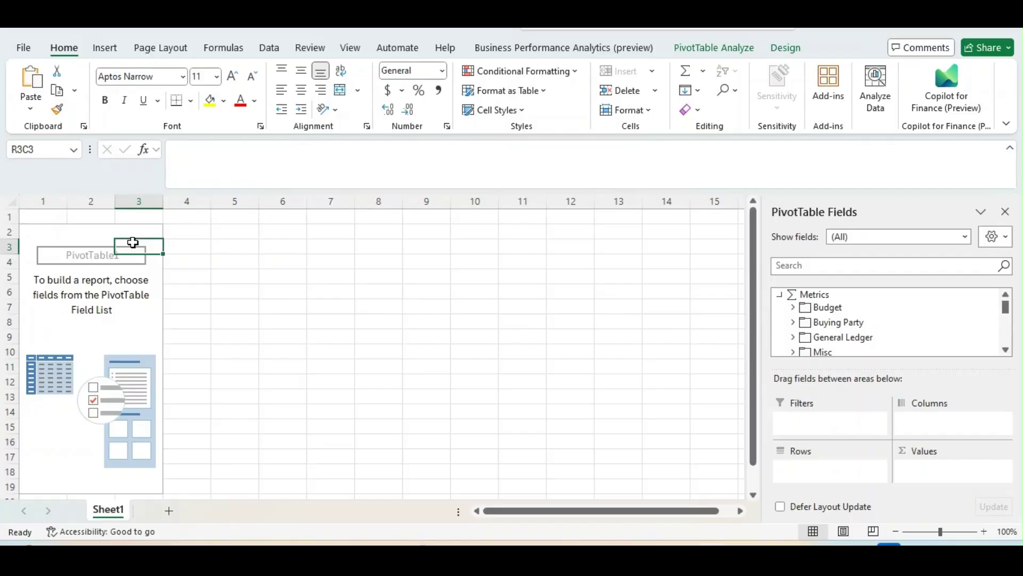
Show the Business Performance Analytics tab, widen the PivotTable Fields pane, and browse the Metrics and other field groups
{"action": "left_click", "coordinate": [98, 233]}
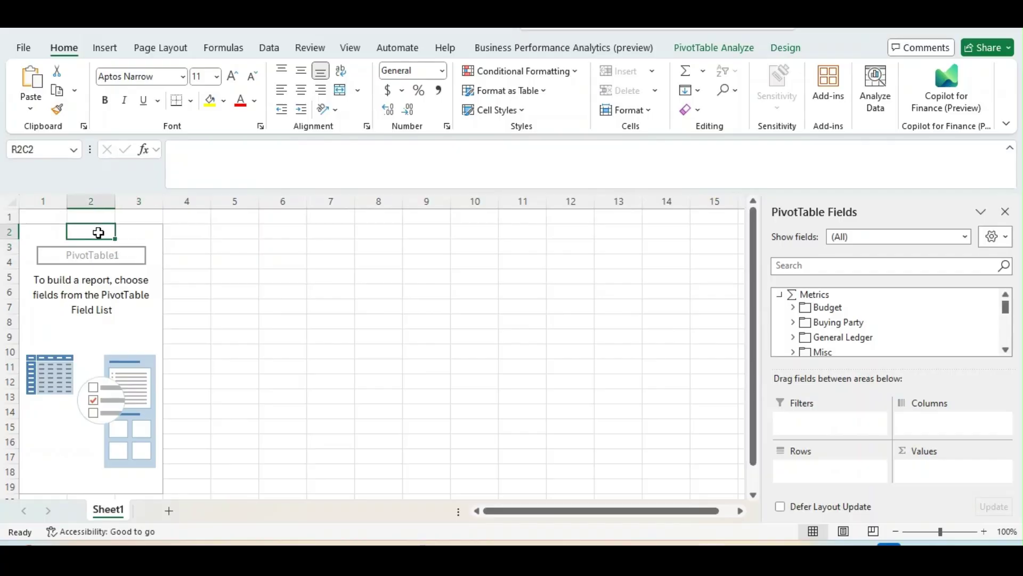
{"action": "left_click", "coordinate": [553, 54]}
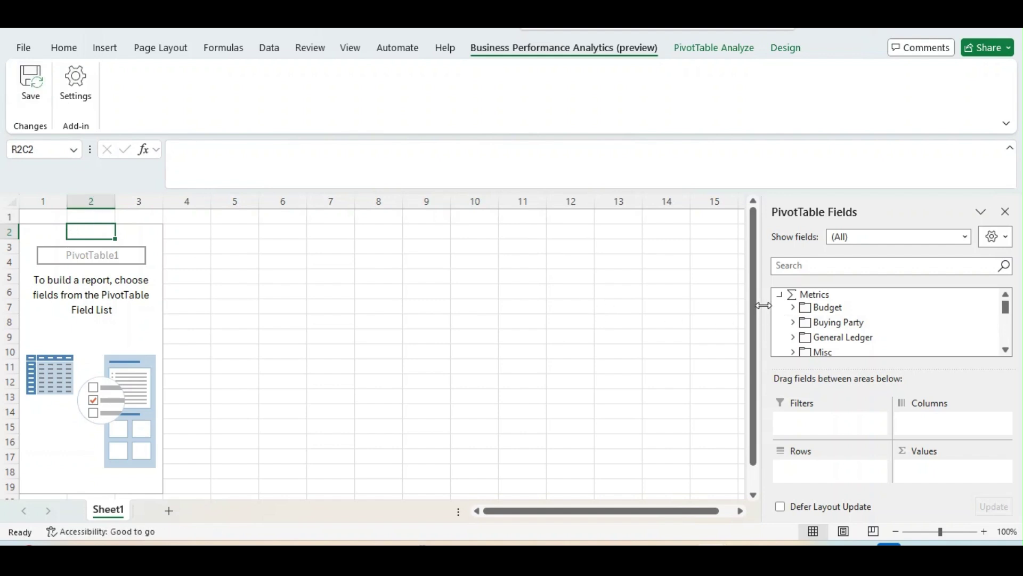
{"action": "left_click_drag", "start_coordinate": [762, 307], "coordinate": [652, 307]}
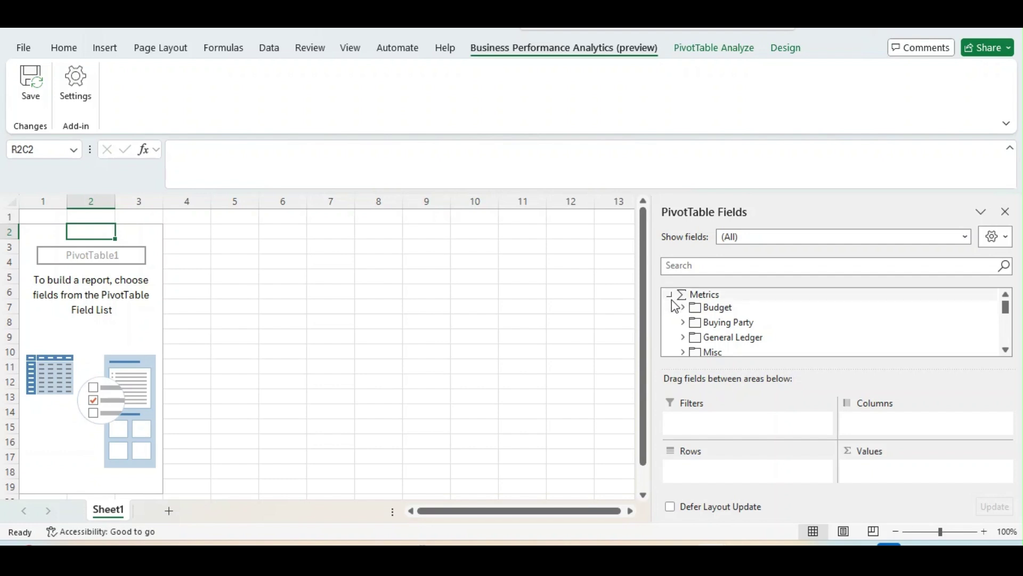
{"action": "left_click", "coordinate": [671, 297]}
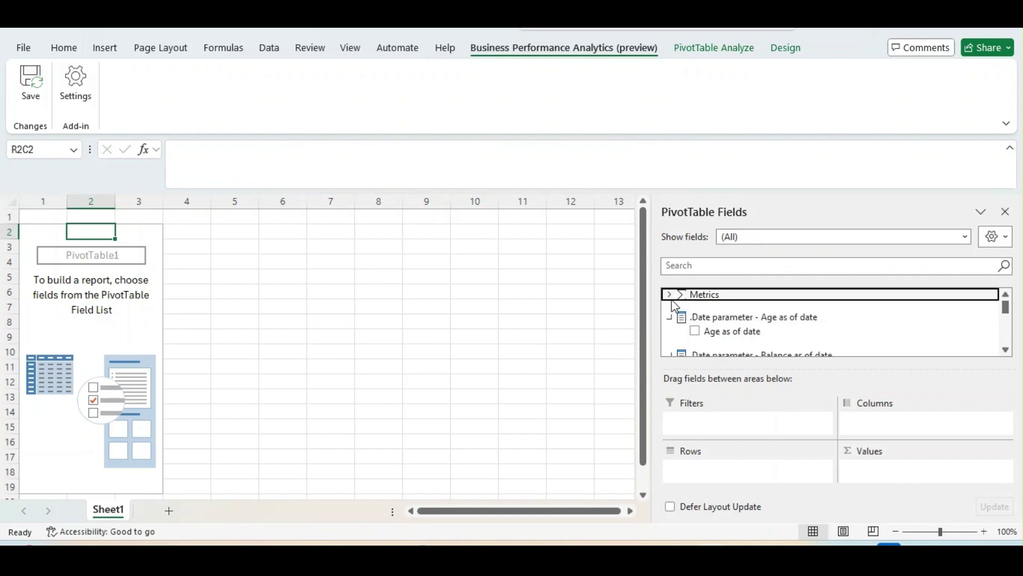
{"action": "left_click", "coordinate": [669, 296]}
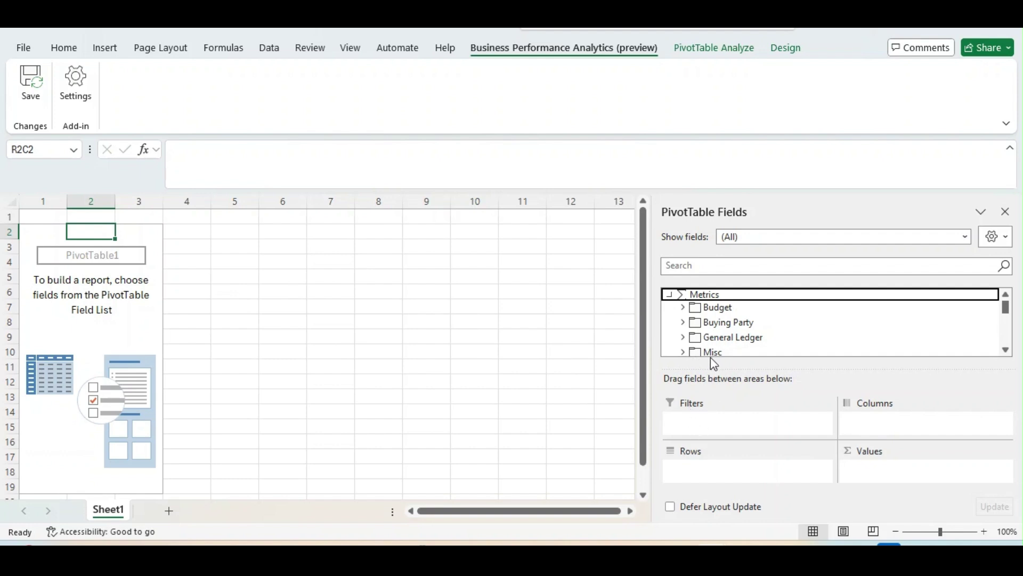
{"action": "left_click", "coordinate": [1002, 351]}
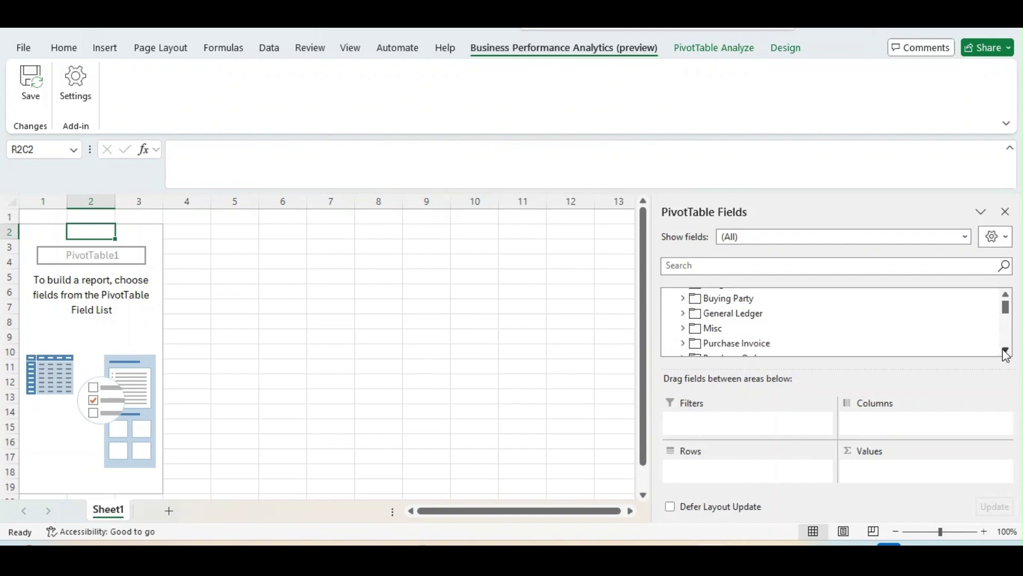
{"action": "left_click", "coordinate": [1002, 352]}
{"action": "left_click", "coordinate": [1003, 352]}
{"action": "left_click", "coordinate": [1006, 352]}
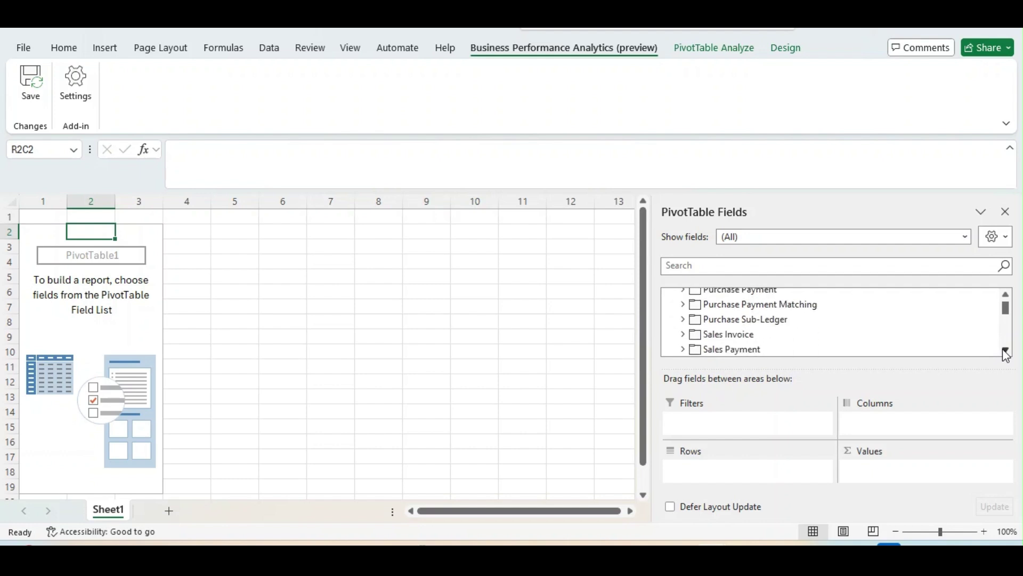
Drag Currency type, Decimal places and Format type into the Filters area
{"action": "left_click_drag", "start_coordinate": [748, 314], "coordinate": [721, 423]}
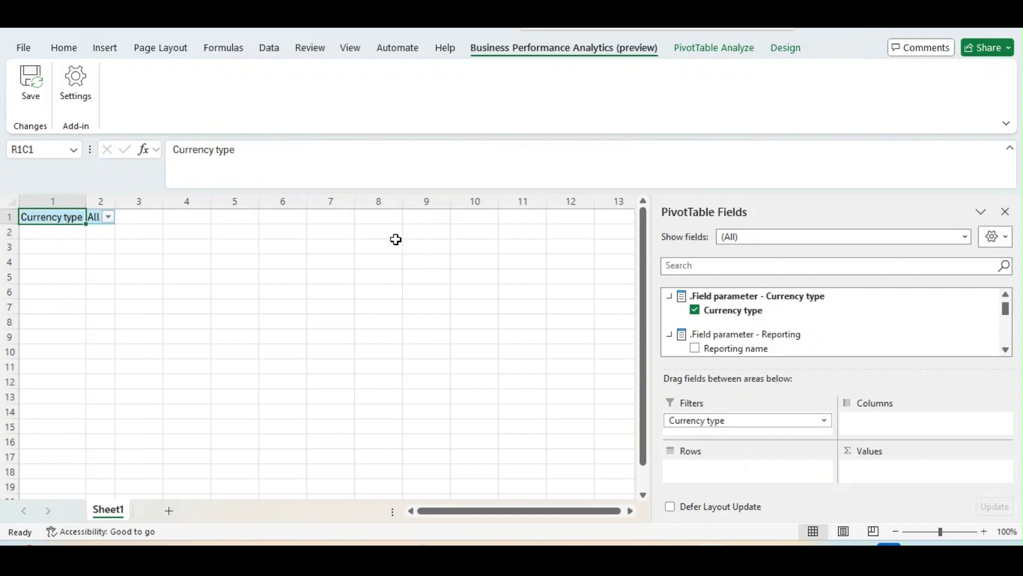
{"action": "left_click", "coordinate": [1007, 350]}
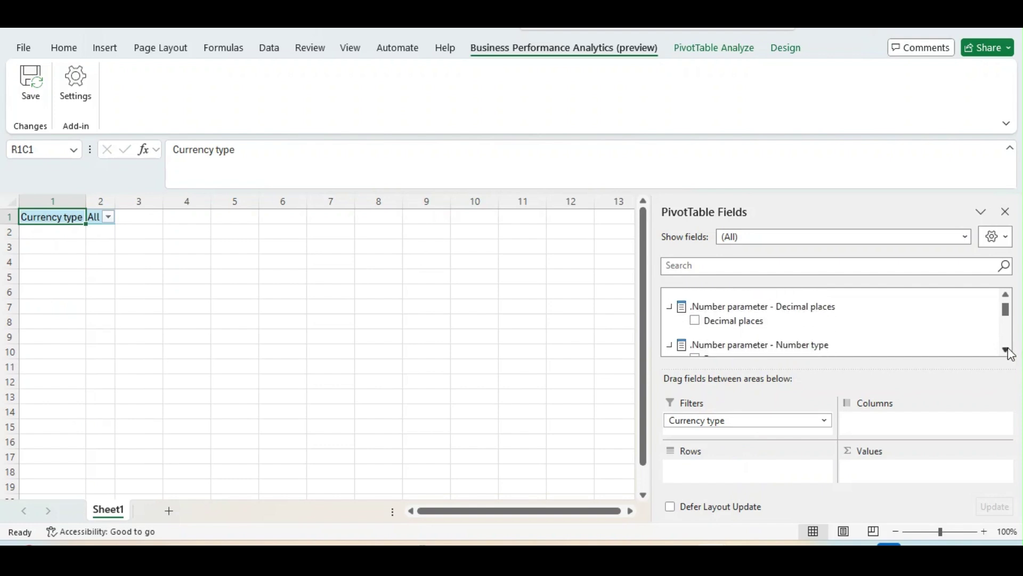
{"action": "left_click_drag", "start_coordinate": [753, 321], "coordinate": [738, 426]}
{"action": "scroll", "coordinate": [816, 327], "scroll_direction": "down", "scroll_amount": 1}
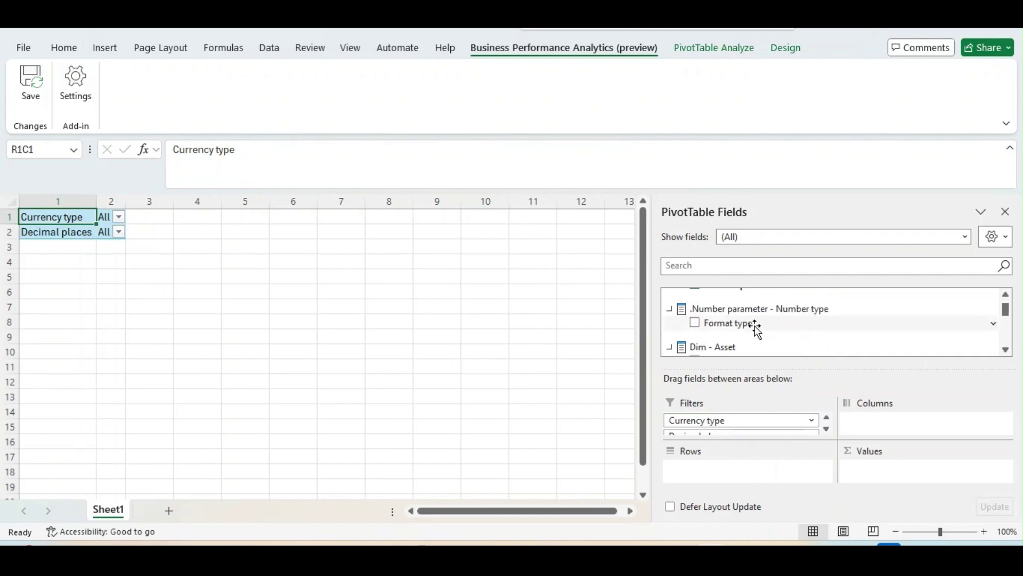
{"action": "left_click_drag", "start_coordinate": [756, 326], "coordinate": [748, 425]}
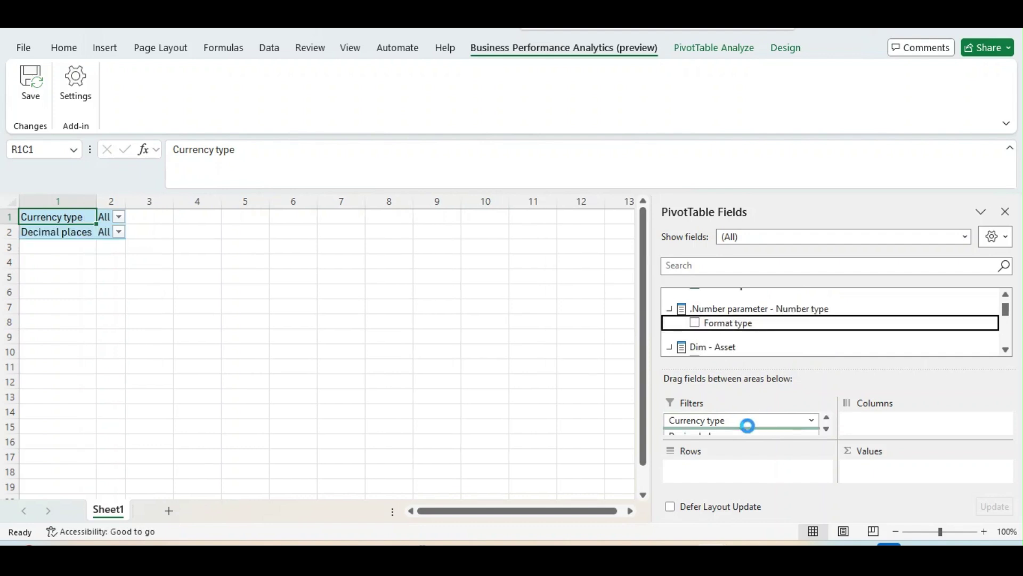
{"action": "left_click", "coordinate": [1007, 350]}
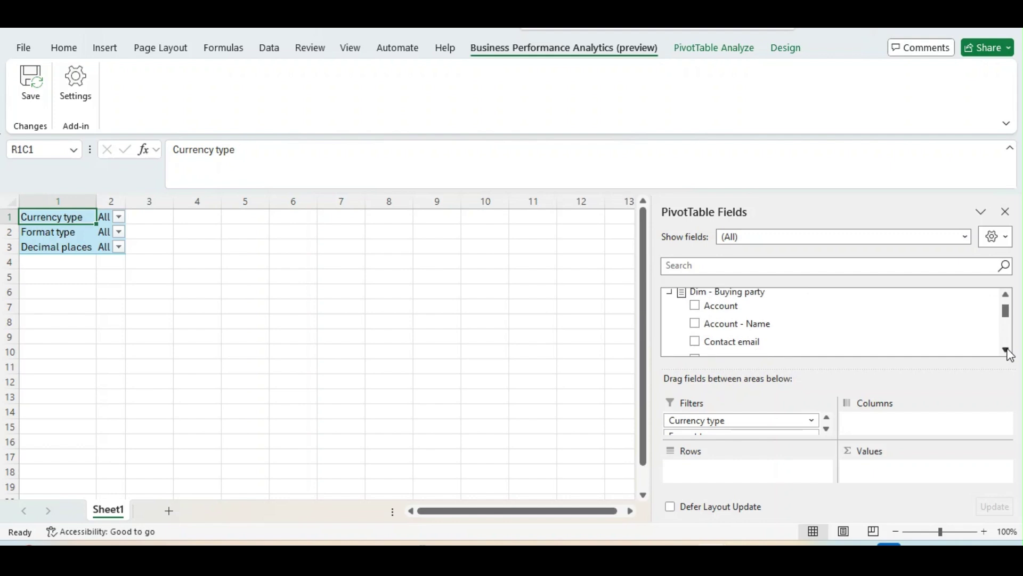
{"action": "left_click", "coordinate": [1006, 349]}
{"action": "left_click", "coordinate": [1007, 350]}
{"action": "left_click", "coordinate": [1006, 350]}
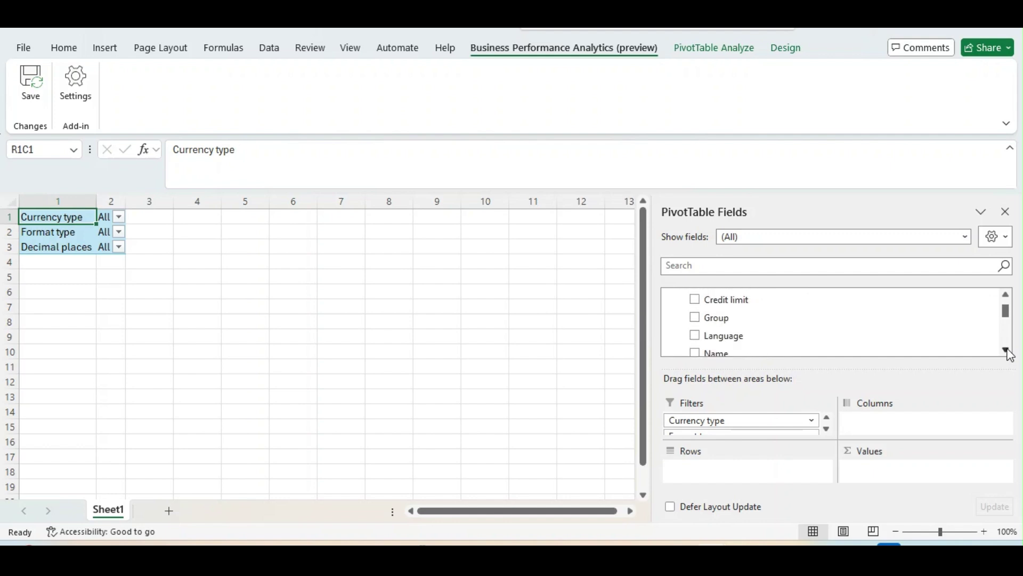
{"action": "left_click", "coordinate": [1006, 350]}
{"action": "left_click", "coordinate": [1006, 349]}
{"action": "left_click", "coordinate": [1006, 350]}
{"action": "left_click", "coordinate": [1006, 349]}
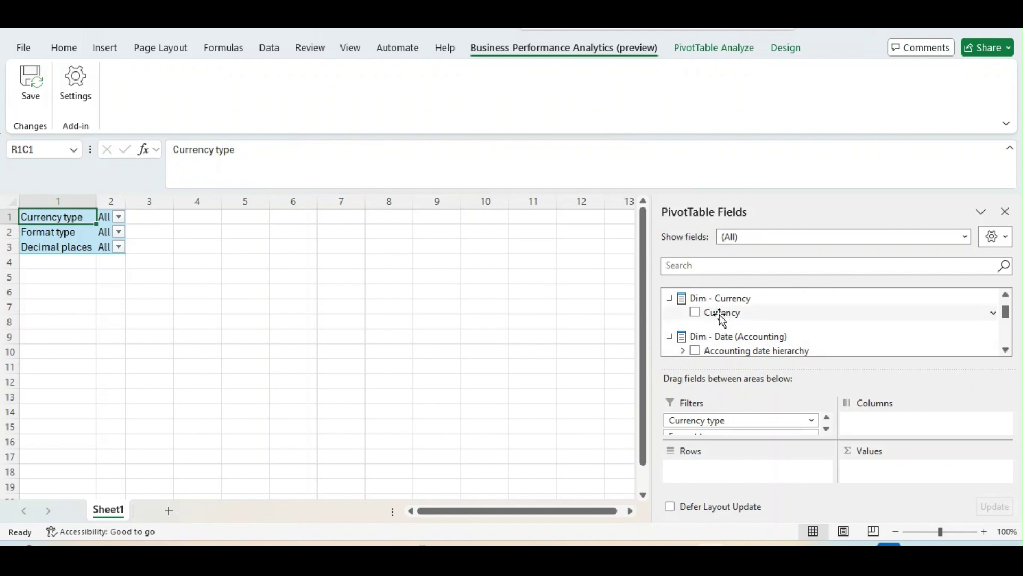
Nest Currency, ledger Type and Category description in Rows; begin placing Legal entity - Name in Columns
{"action": "left_click_drag", "start_coordinate": [721, 313], "coordinate": [725, 468]}
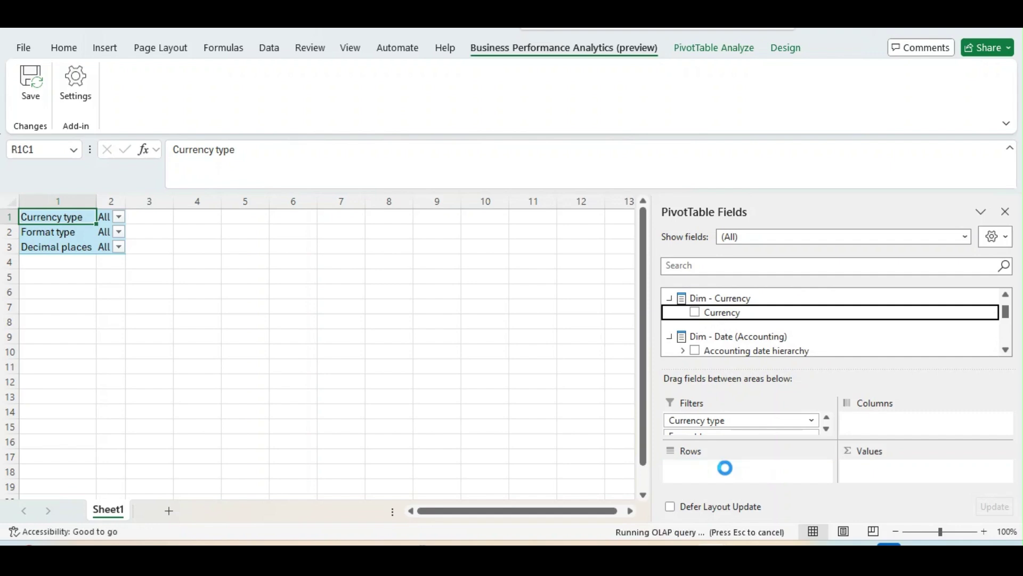
{"action": "scroll", "coordinate": [735, 319], "scroll_direction": "down", "scroll_amount": 3}
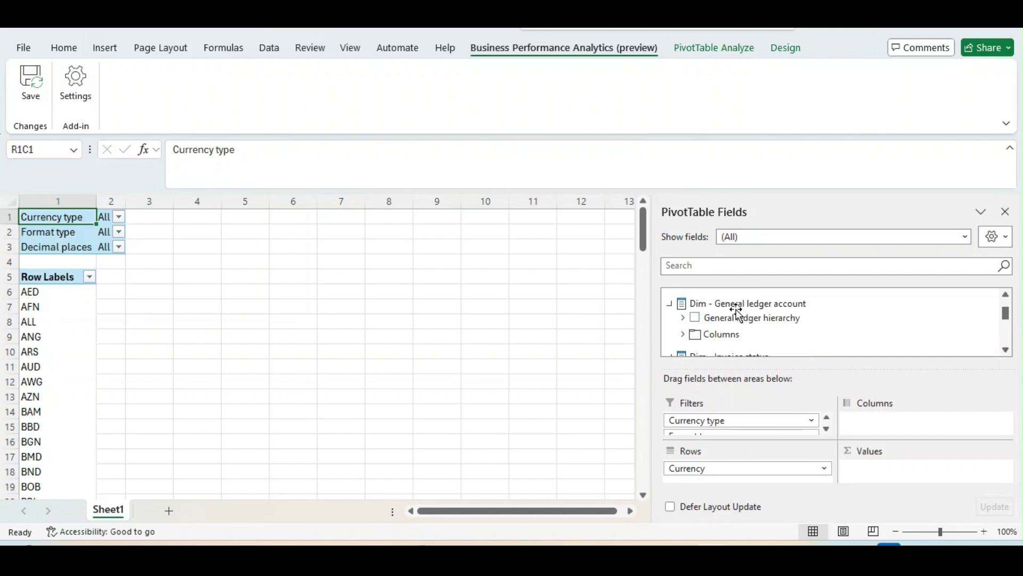
{"action": "left_click", "coordinate": [693, 317]}
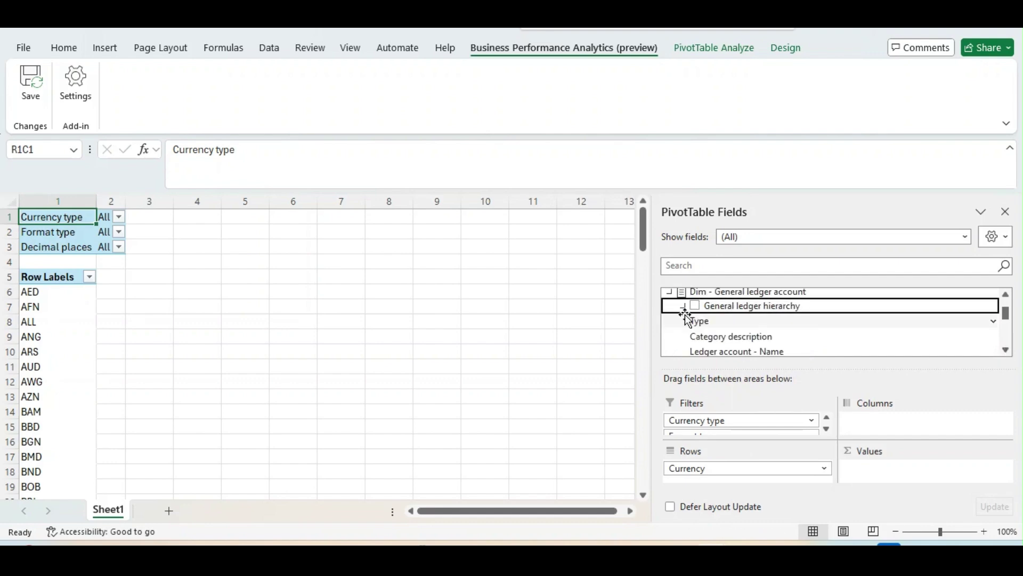
{"action": "left_click_drag", "start_coordinate": [694, 320], "coordinate": [717, 476]}
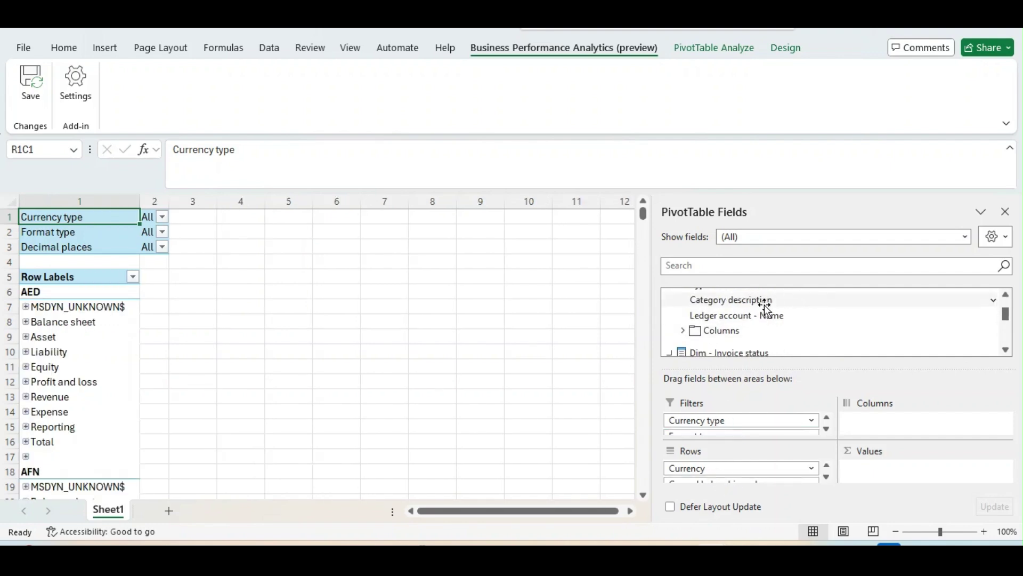
{"action": "left_click_drag", "start_coordinate": [765, 299], "coordinate": [755, 486]}
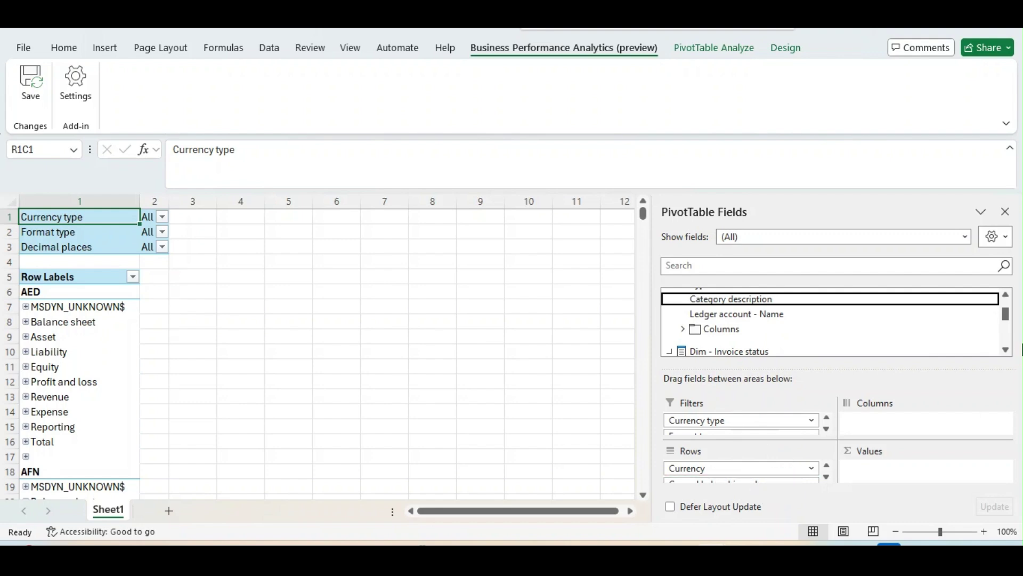
{"action": "left_click", "coordinate": [1006, 350]}
{"action": "left_click_drag", "start_coordinate": [776, 344], "coordinate": [900, 420]}
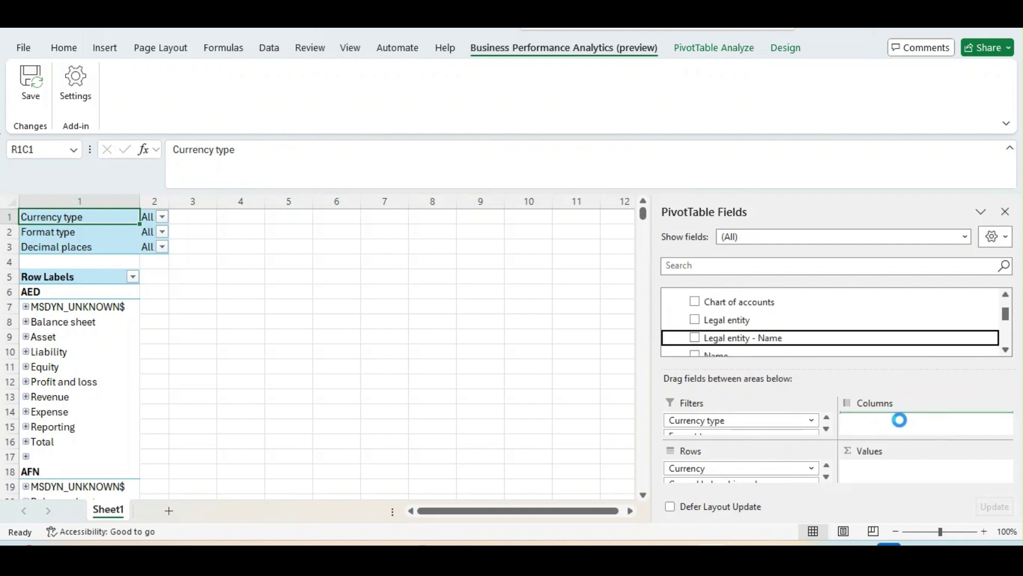
Add General ledger amount from Metrics > General Ledger > .Amount to Values, then close the field list
{"action": "left_click", "coordinate": [1008, 294]}
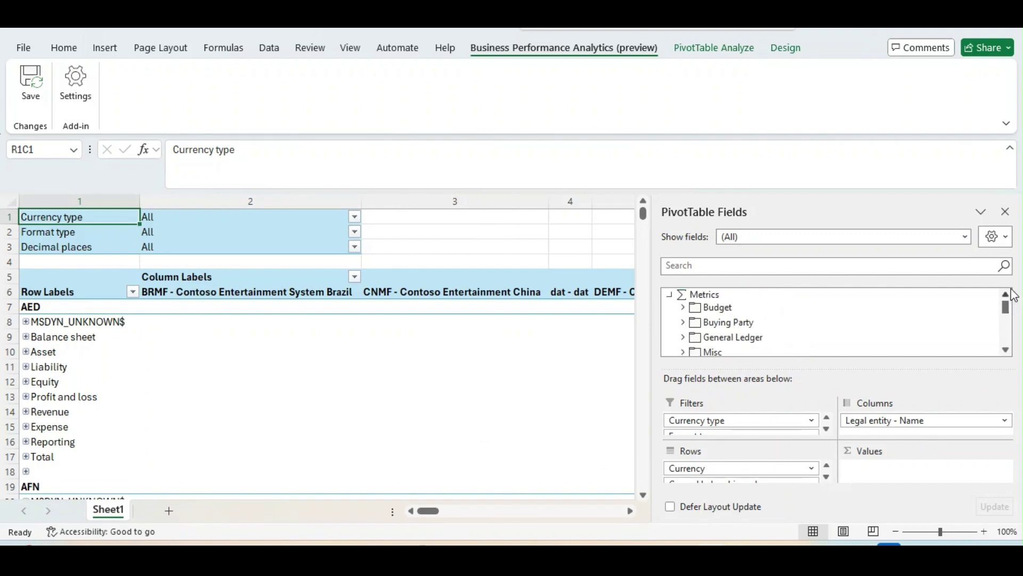
{"action": "left_click", "coordinate": [683, 337]}
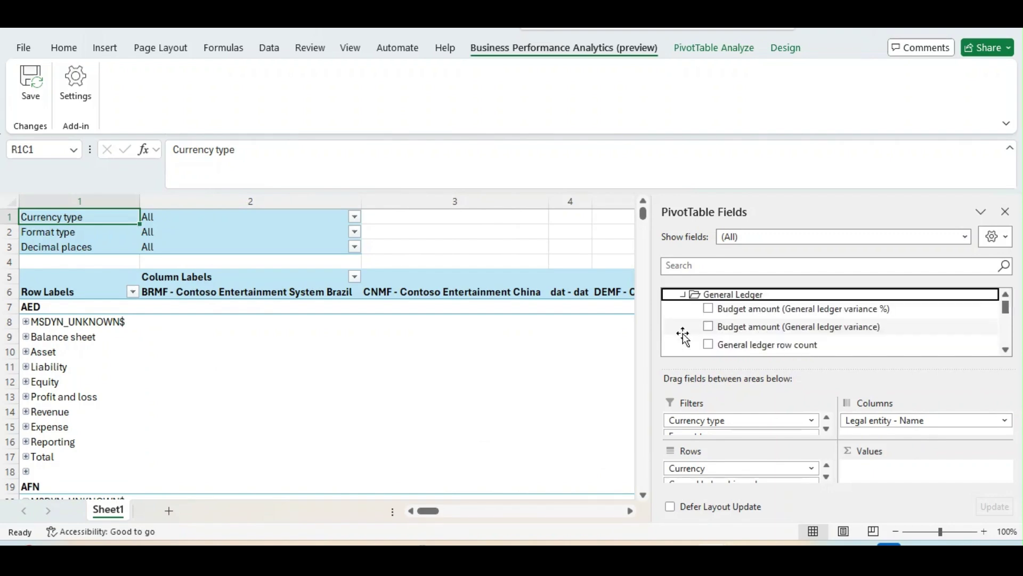
{"action": "left_click", "coordinate": [1006, 350]}
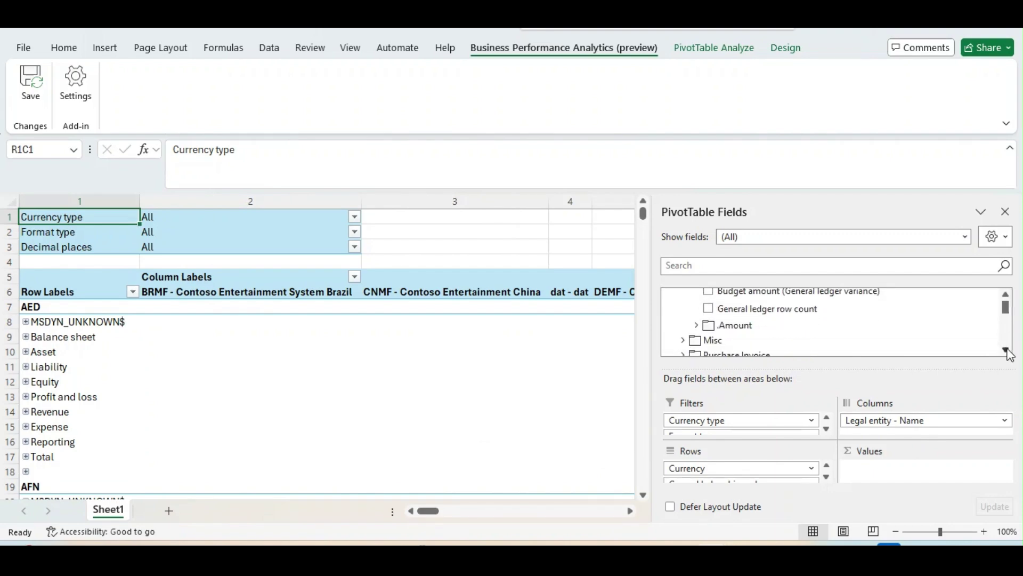
{"action": "left_click", "coordinate": [696, 325]}
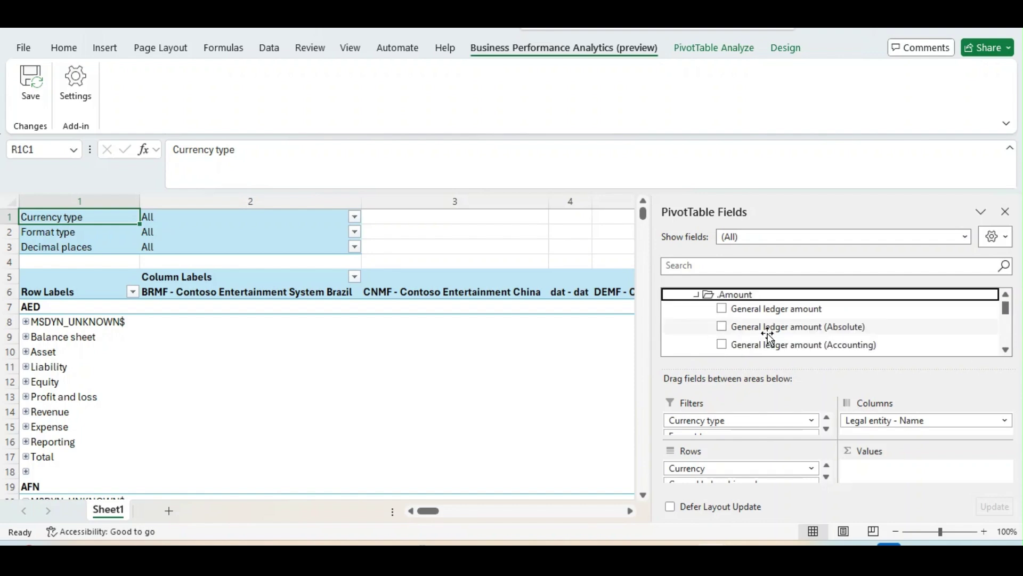
{"action": "left_click_drag", "start_coordinate": [788, 308], "coordinate": [885, 468]}
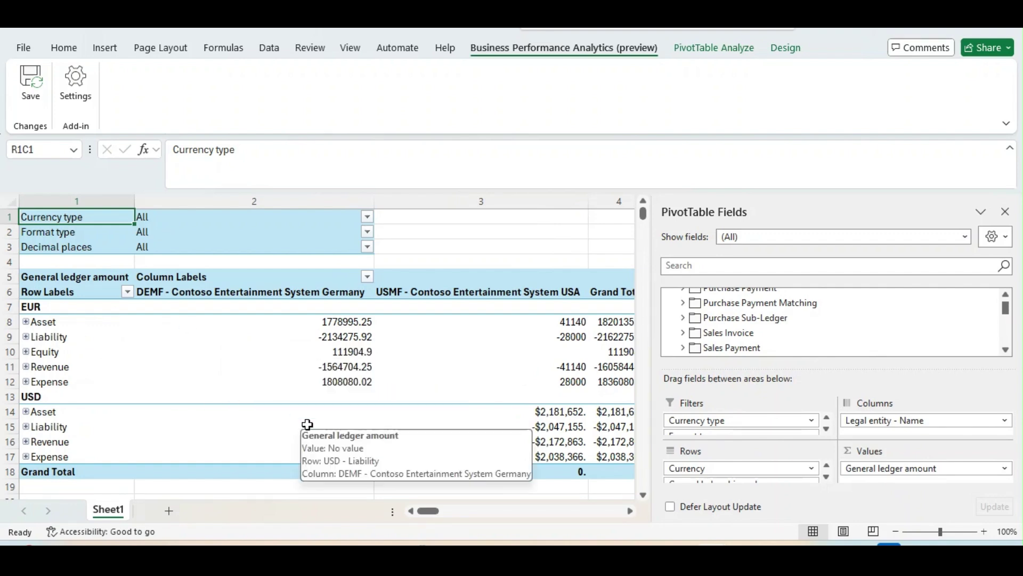
{"action": "left_click", "coordinate": [1005, 214]}
{"action": "left_click", "coordinate": [622, 322]}
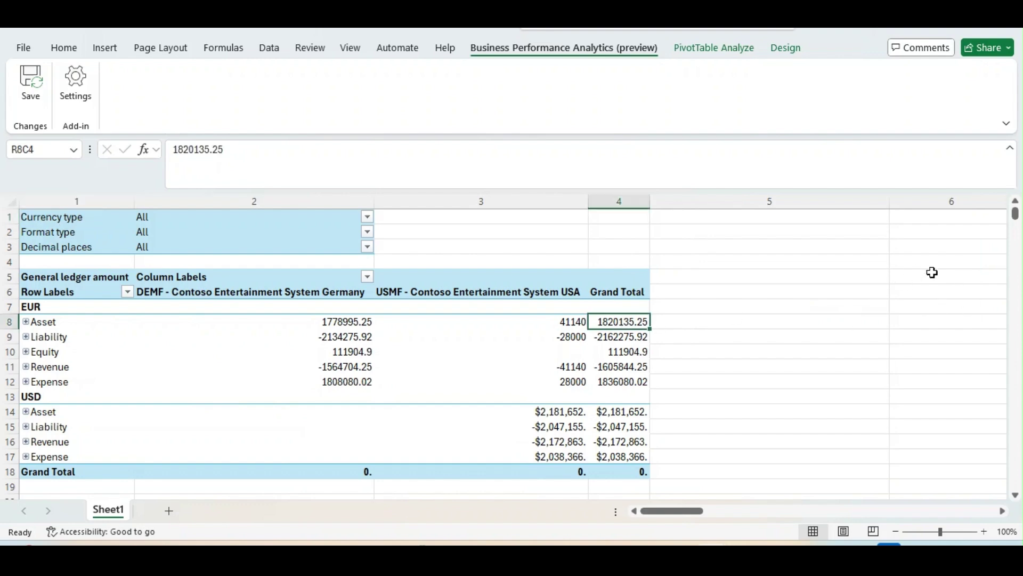
{"action": "left_click", "coordinate": [699, 54]}
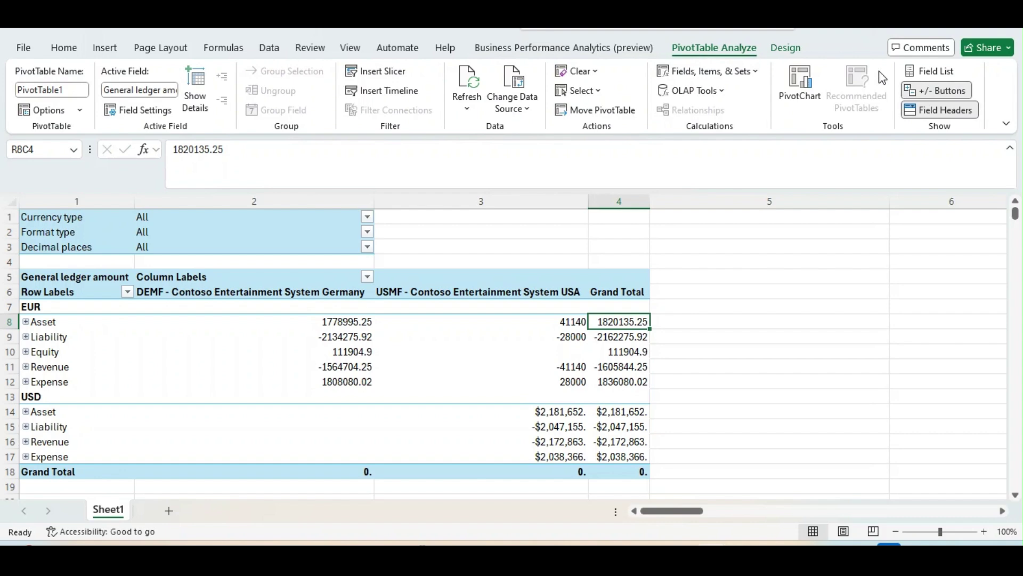
{"action": "left_click", "coordinate": [926, 75]}
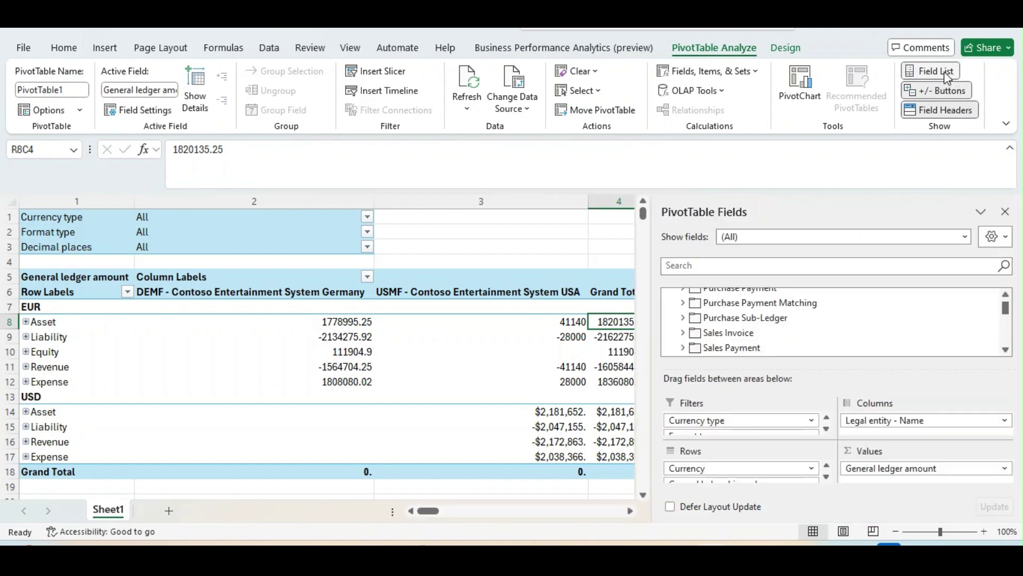
{"action": "left_click", "coordinate": [944, 75]}
{"action": "left_click", "coordinate": [518, 237]}
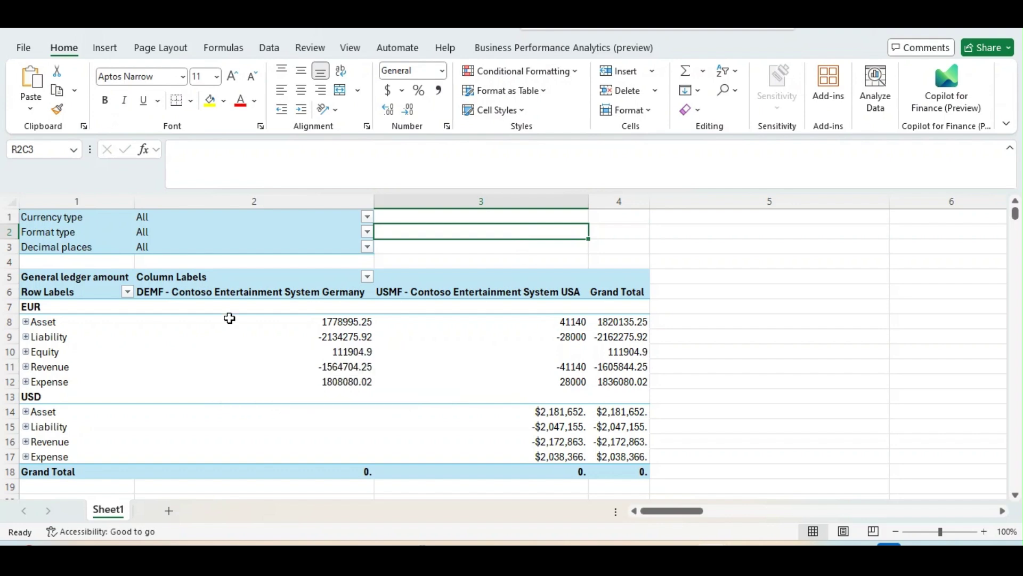
{"action": "left_click", "coordinate": [224, 292]}
{"action": "left_click", "coordinate": [423, 291]}
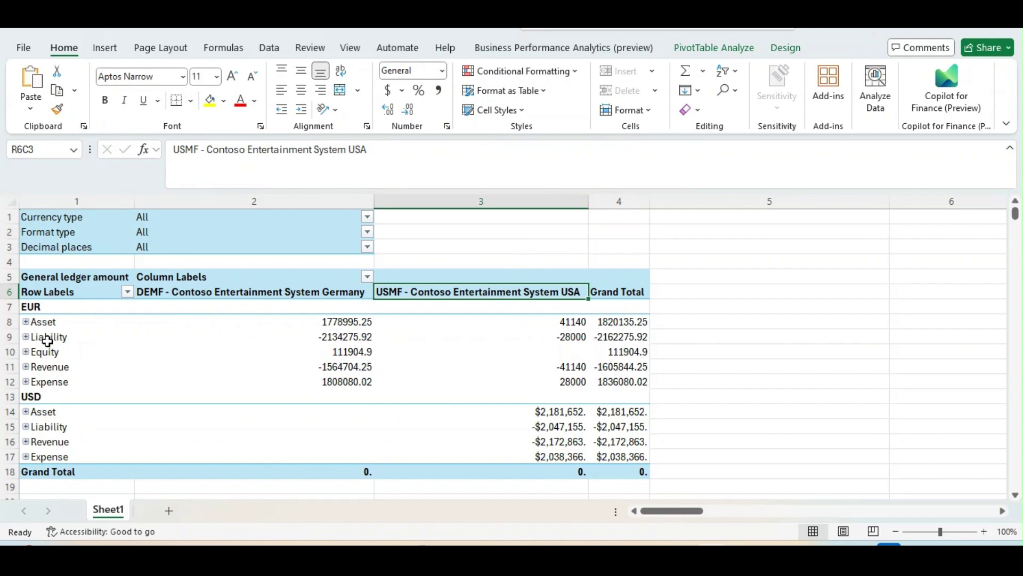
{"action": "left_click", "coordinate": [26, 321]}
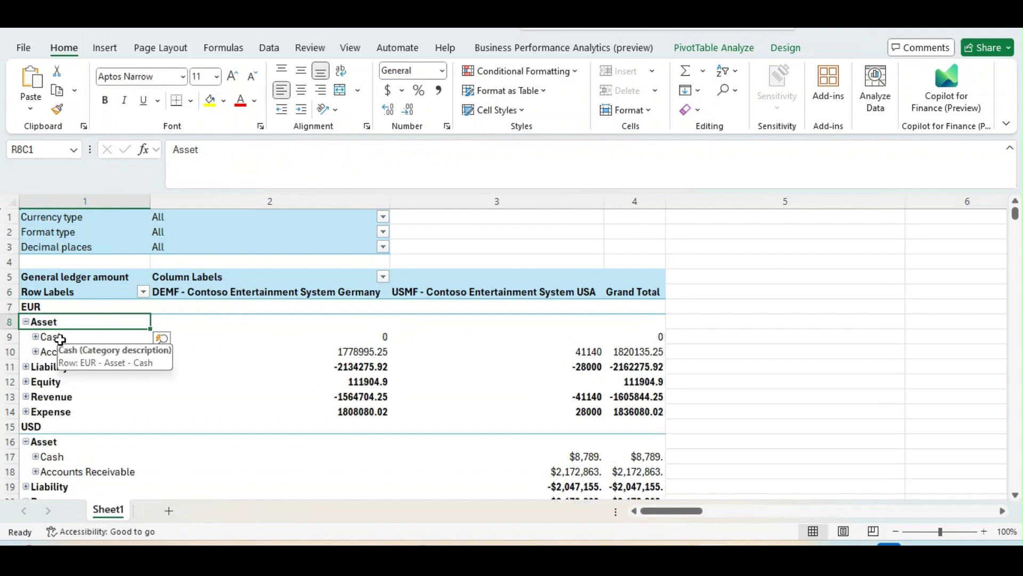
{"action": "left_click", "coordinate": [56, 338]}
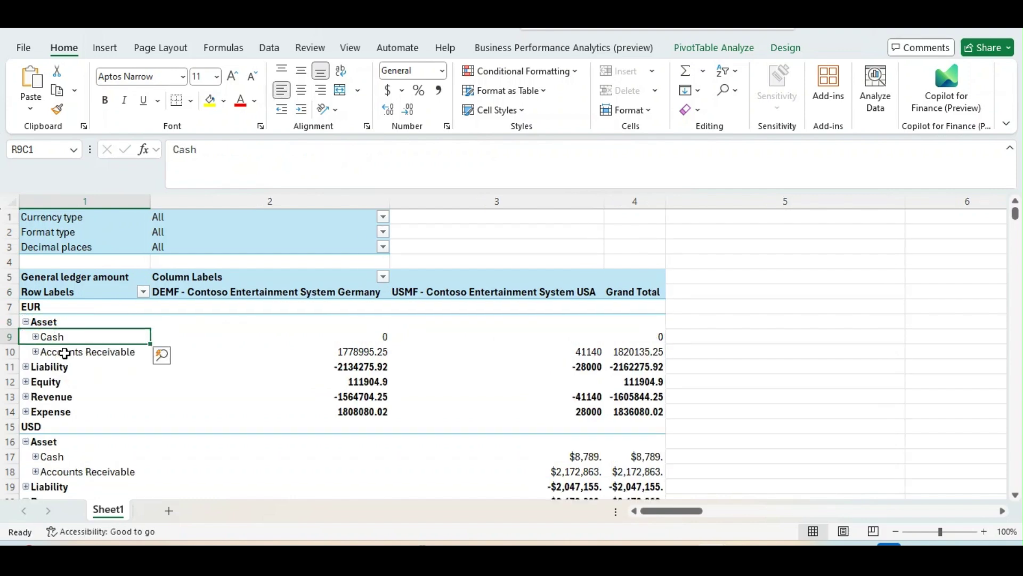
{"action": "left_click", "coordinate": [25, 366]}
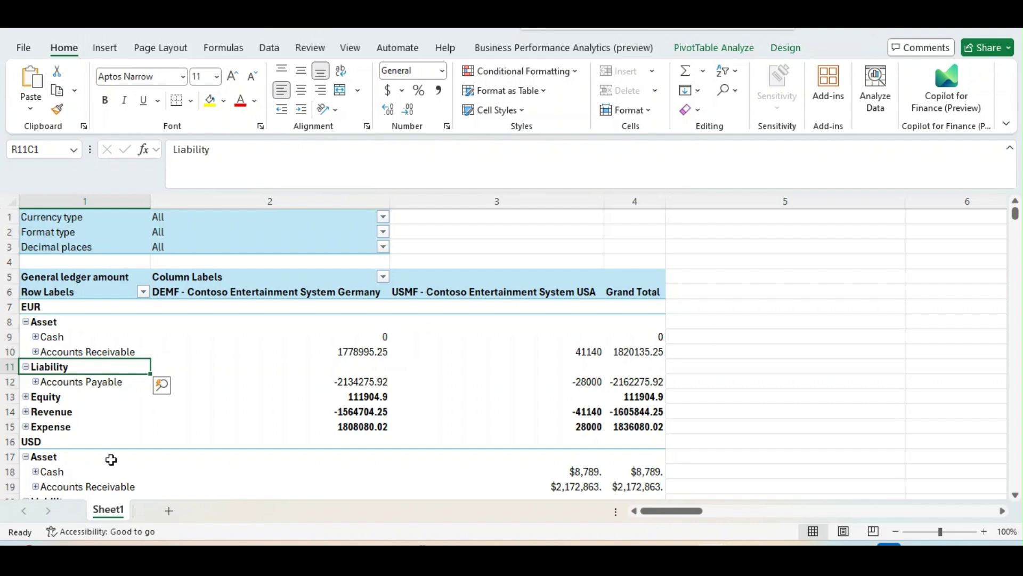
{"action": "left_click", "coordinate": [366, 414]}
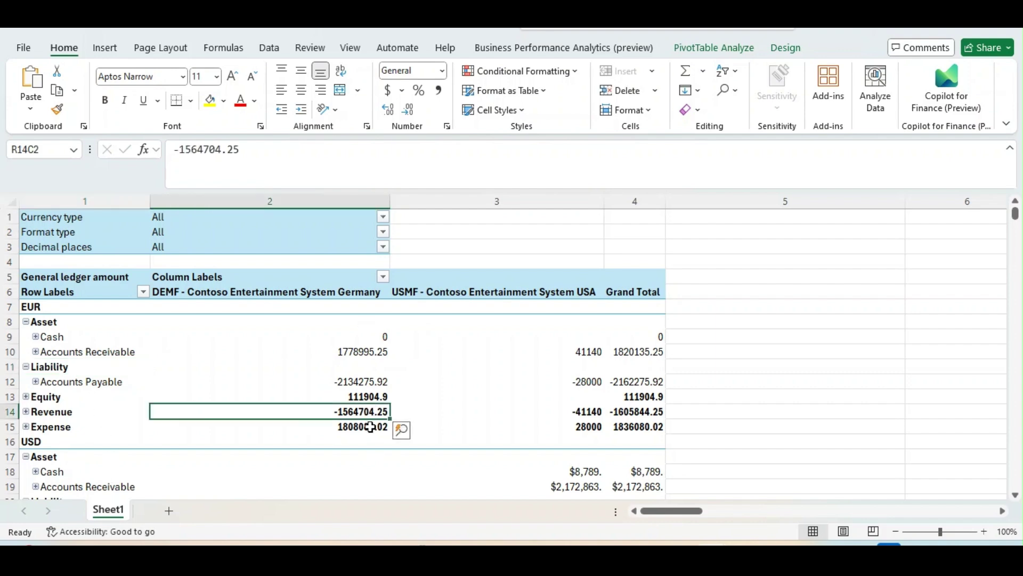
{"action": "left_click", "coordinate": [25, 320]}
{"action": "left_click", "coordinate": [26, 322]}
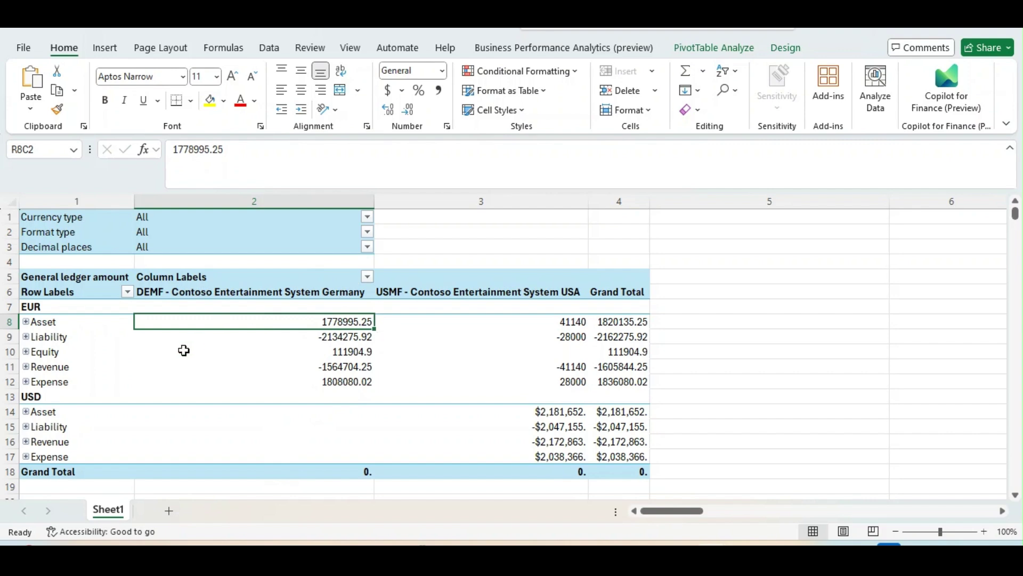
Set the Currency type report filter to Transaction
{"action": "left_click", "coordinate": [613, 364]}
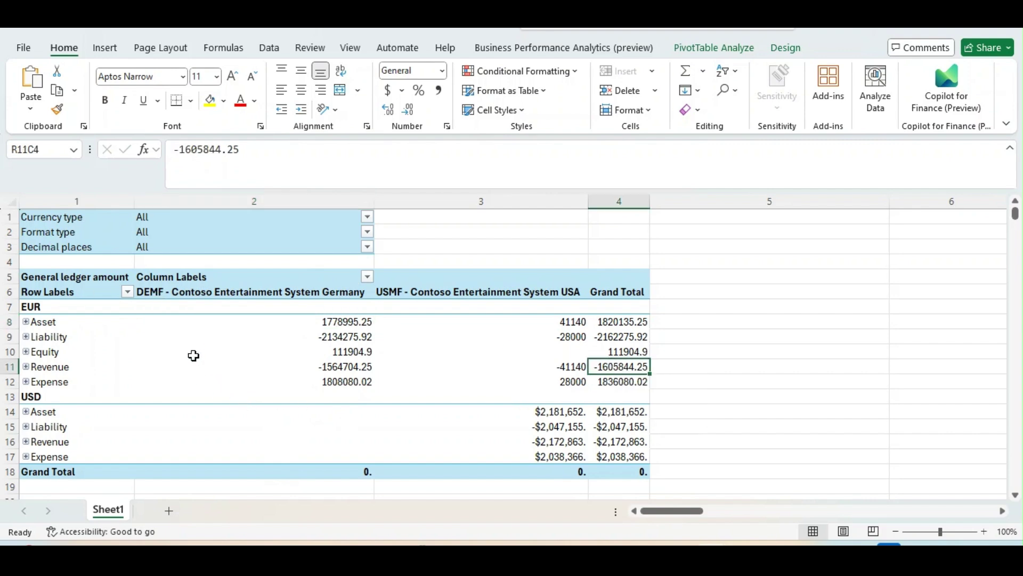
{"action": "mouse_move", "coordinate": [199, 363]}
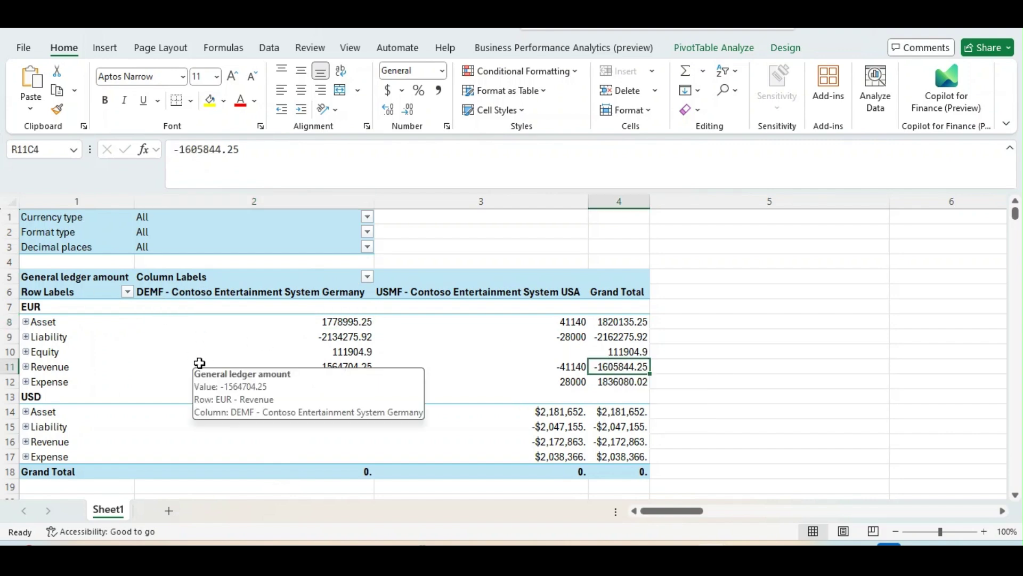
{"action": "left_click", "coordinate": [366, 216]}
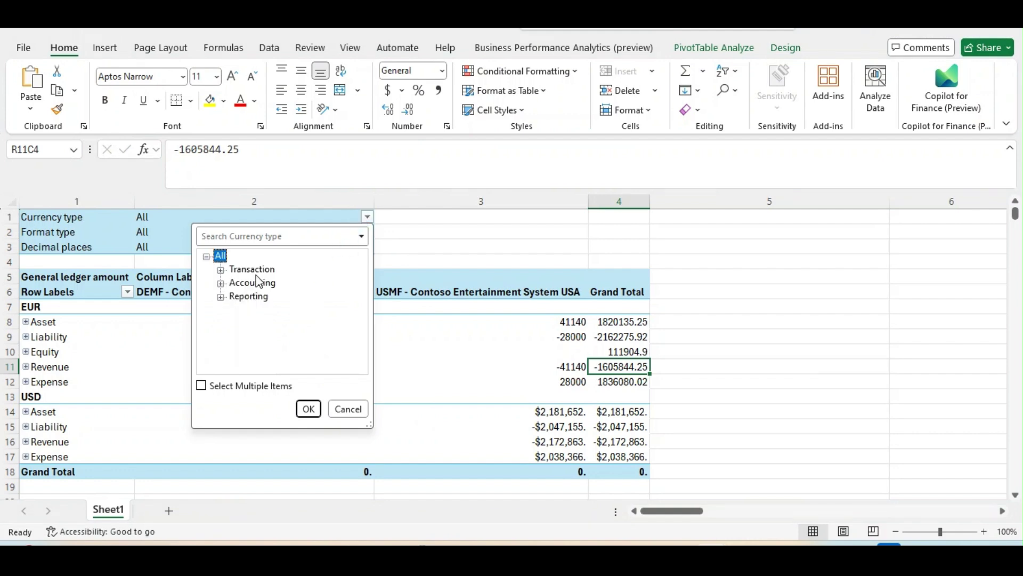
{"action": "left_click", "coordinate": [261, 271]}
{"action": "left_click", "coordinate": [255, 297]}
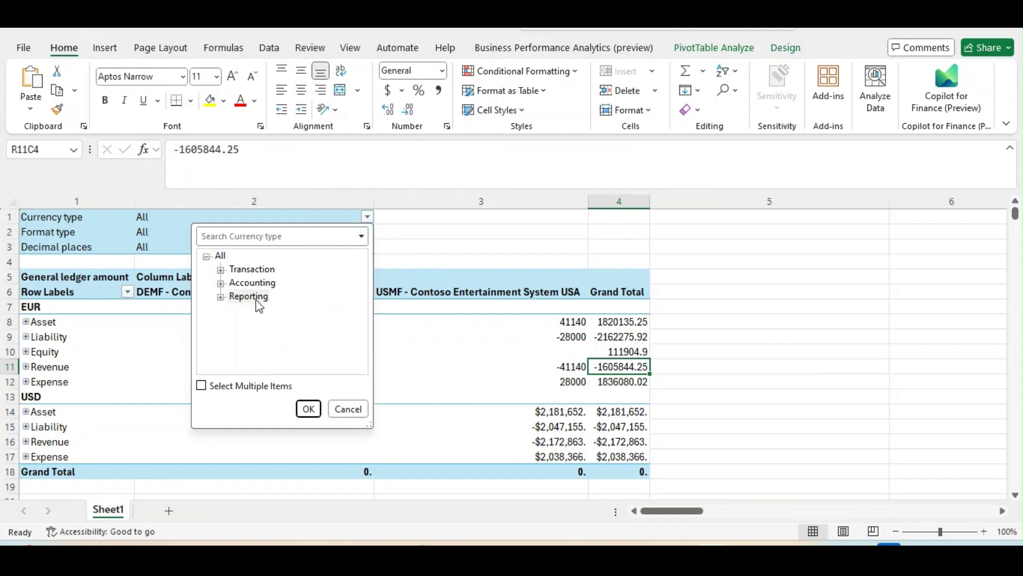
{"action": "left_click", "coordinate": [309, 408]}
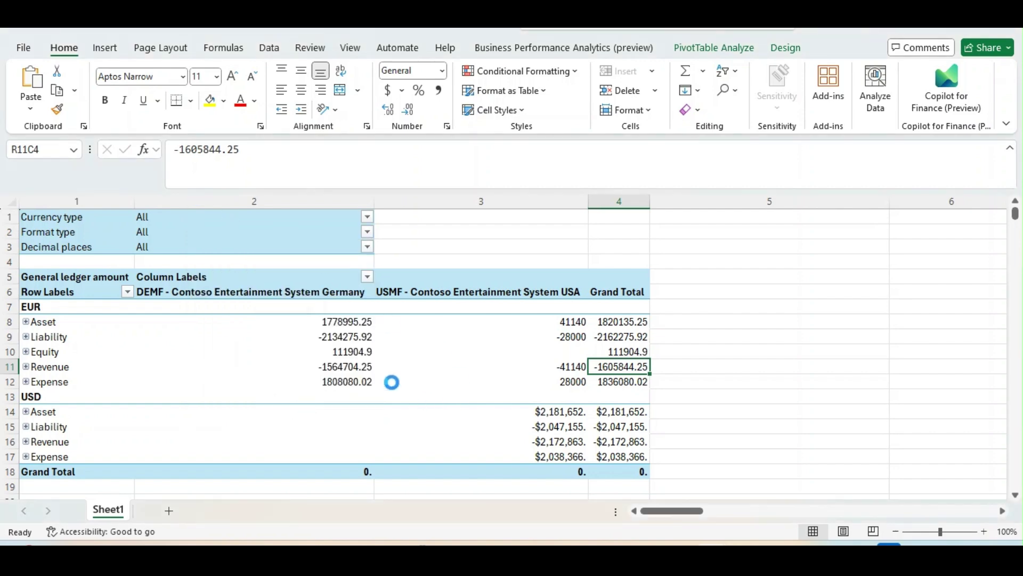
Review the EUR Equity, Expense, Liability and Asset amounts and the empty USD Asset cell
{"action": "left_click", "coordinate": [265, 352]}
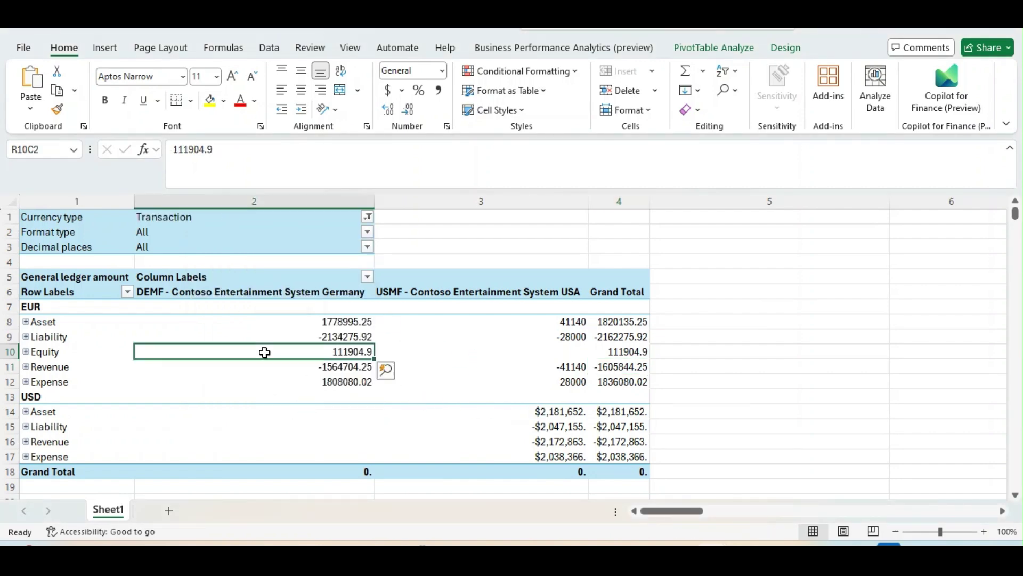
{"action": "left_click", "coordinate": [479, 376]}
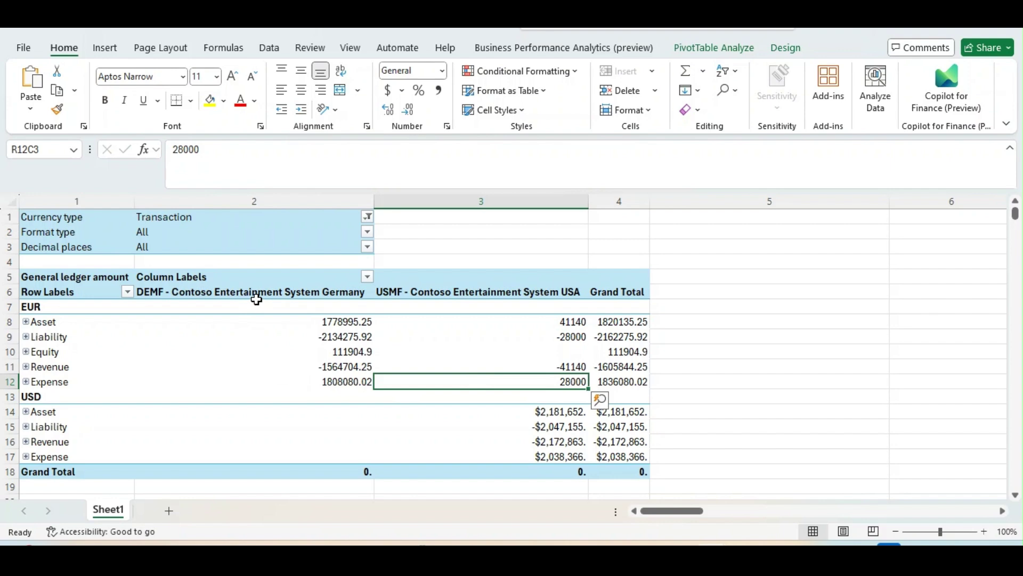
{"action": "left_click", "coordinate": [289, 332]}
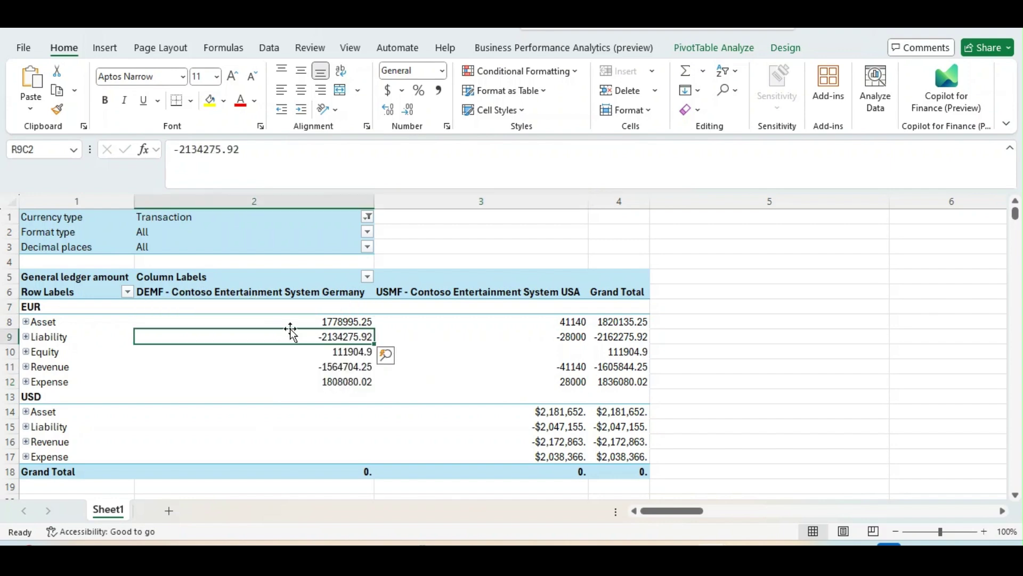
{"action": "left_click", "coordinate": [291, 321]}
{"action": "mouse_move", "coordinate": [291, 321]}
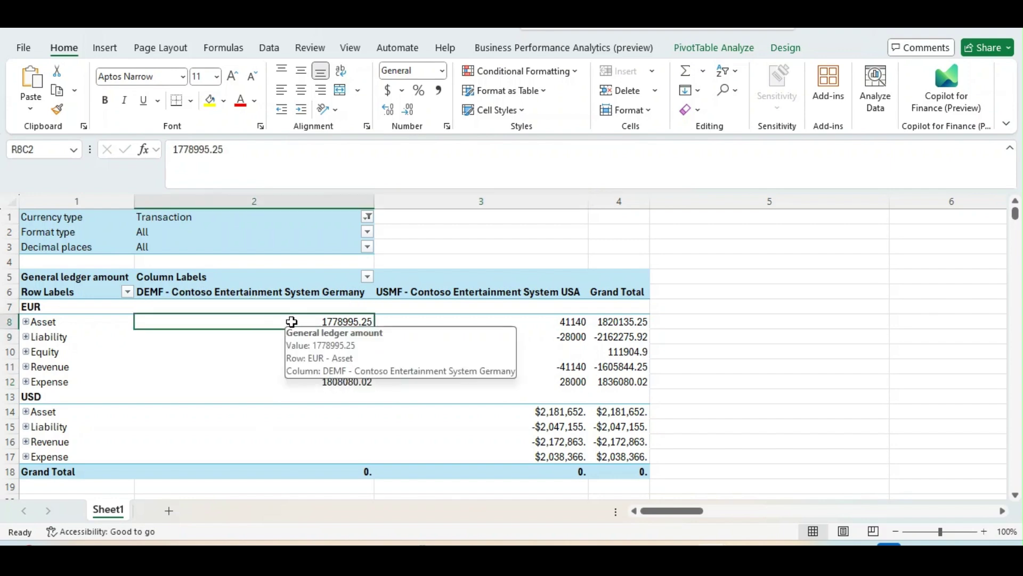
{"action": "left_click", "coordinate": [335, 409]}
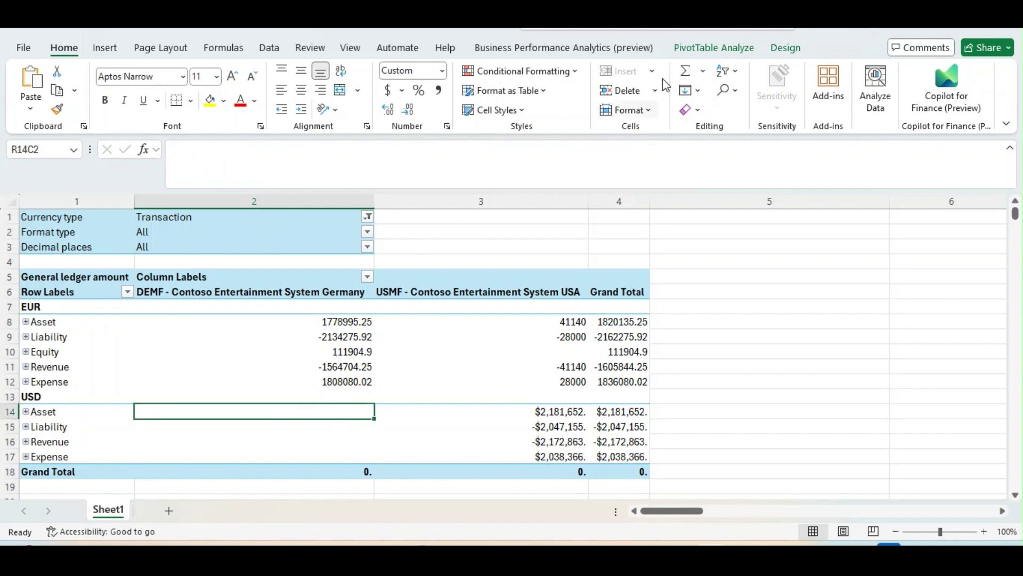
Save the report back to Business Performance Analytics, confirming the overwrite warning
{"action": "left_click", "coordinate": [639, 55]}
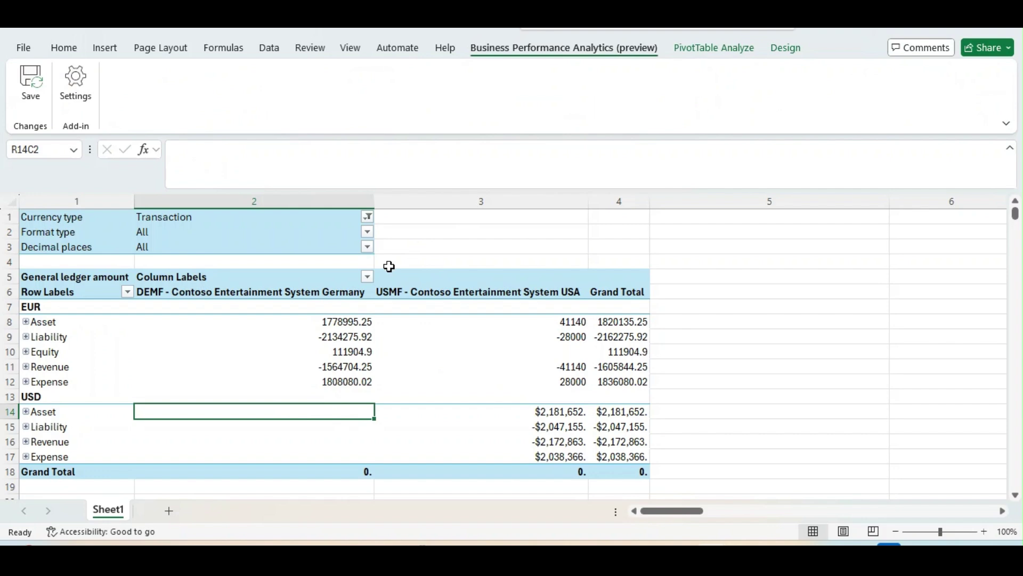
{"action": "left_click", "coordinate": [30, 85]}
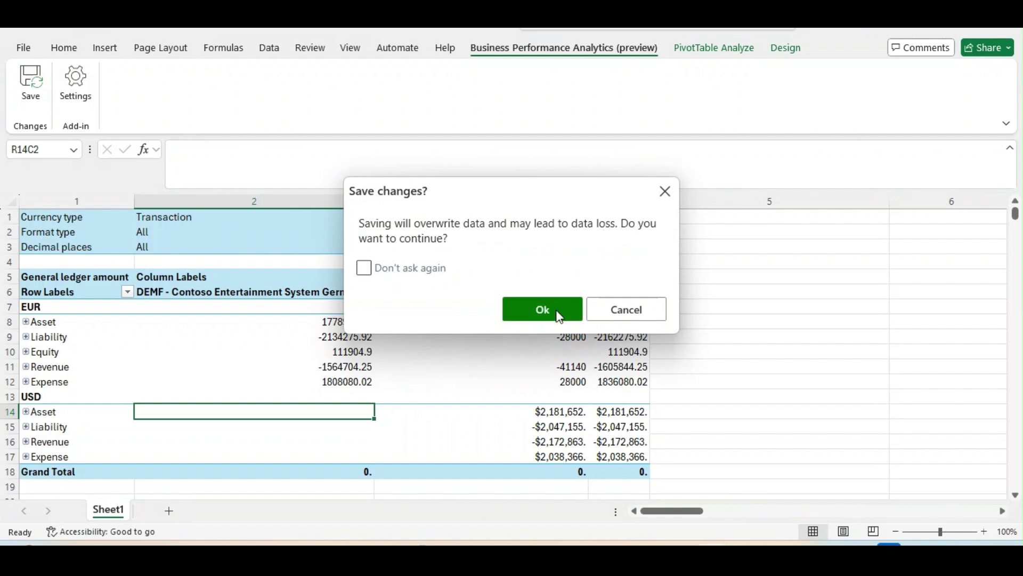
{"action": "left_click", "coordinate": [544, 309]}
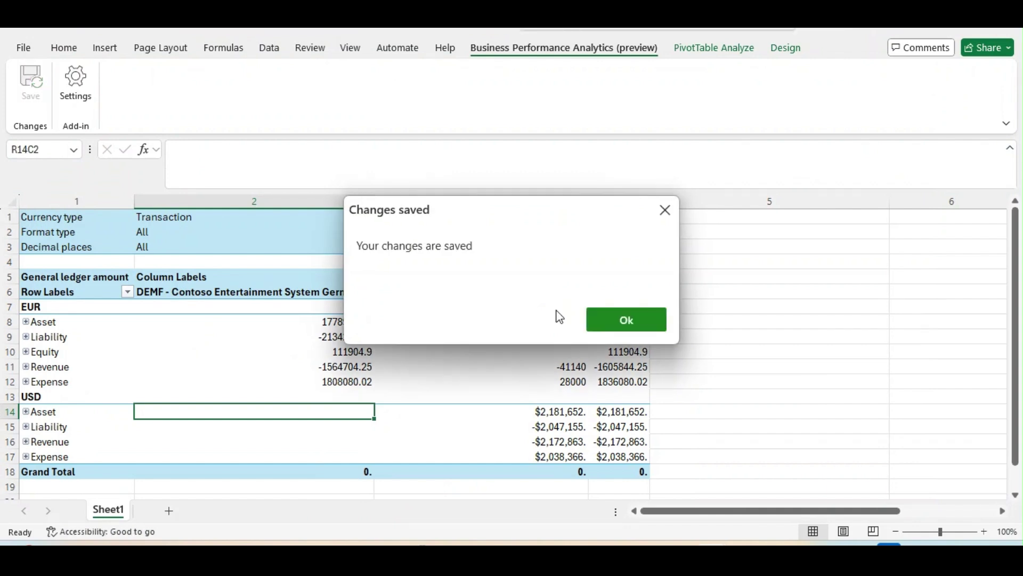
{"action": "left_click", "coordinate": [619, 319]}
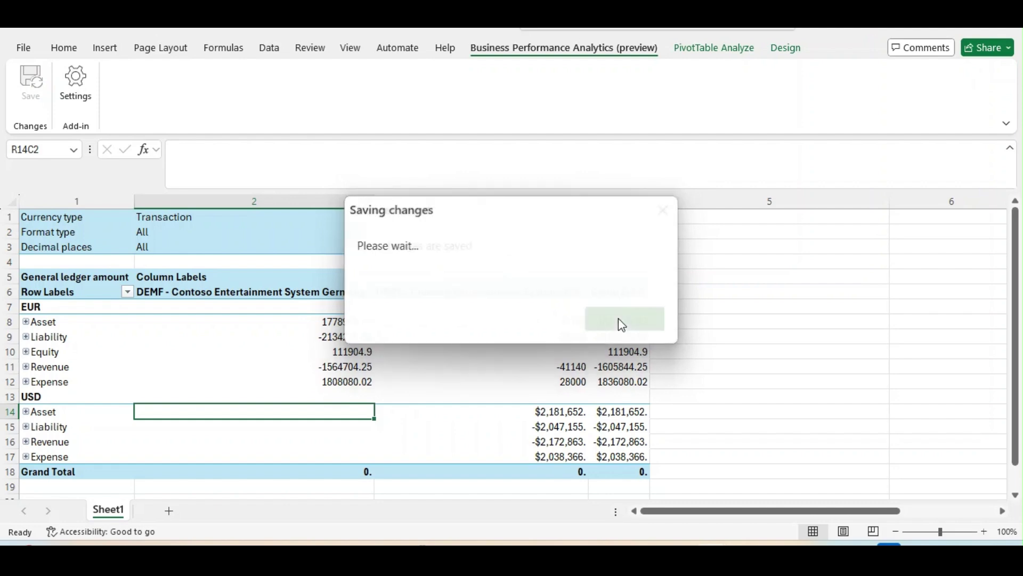
Reopen the downloaded Ledger Balance report Excel workbook from the Downloads folder
{"action": "key", "text": "alt+Tab"}
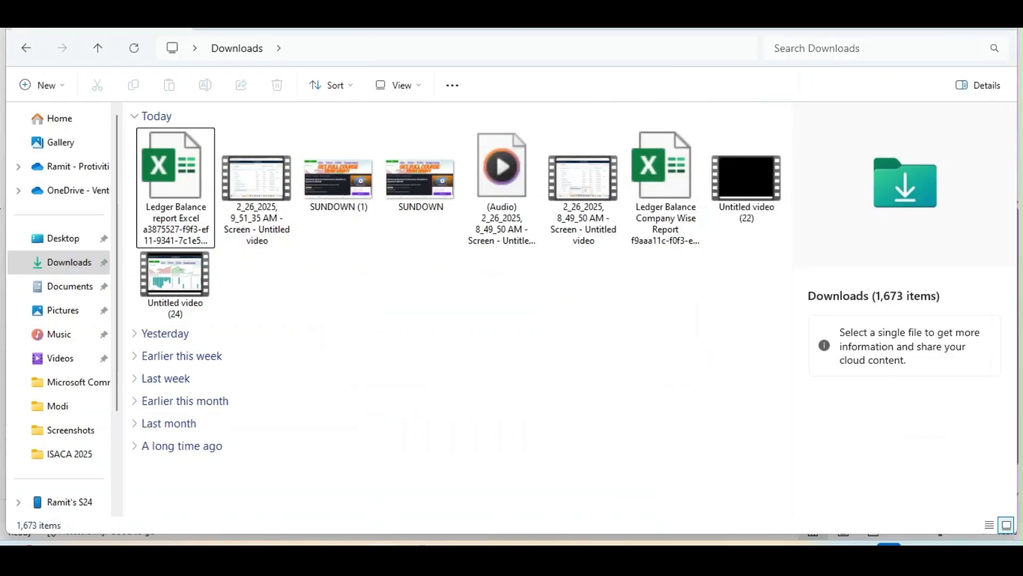
{"action": "mouse_move", "coordinate": [712, 559]}
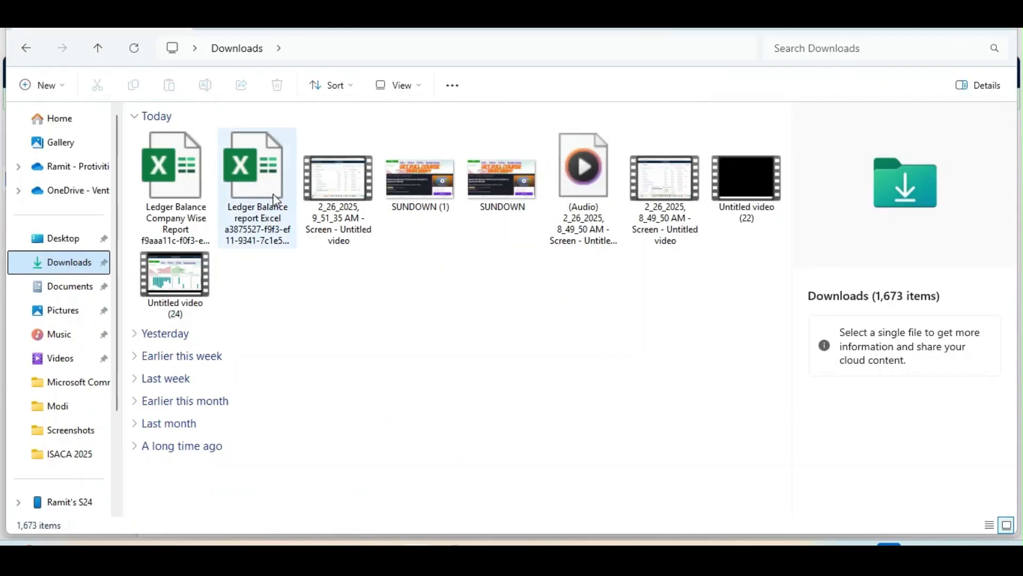
{"action": "left_click", "coordinate": [274, 196]}
{"action": "double_click", "coordinate": [274, 195]}
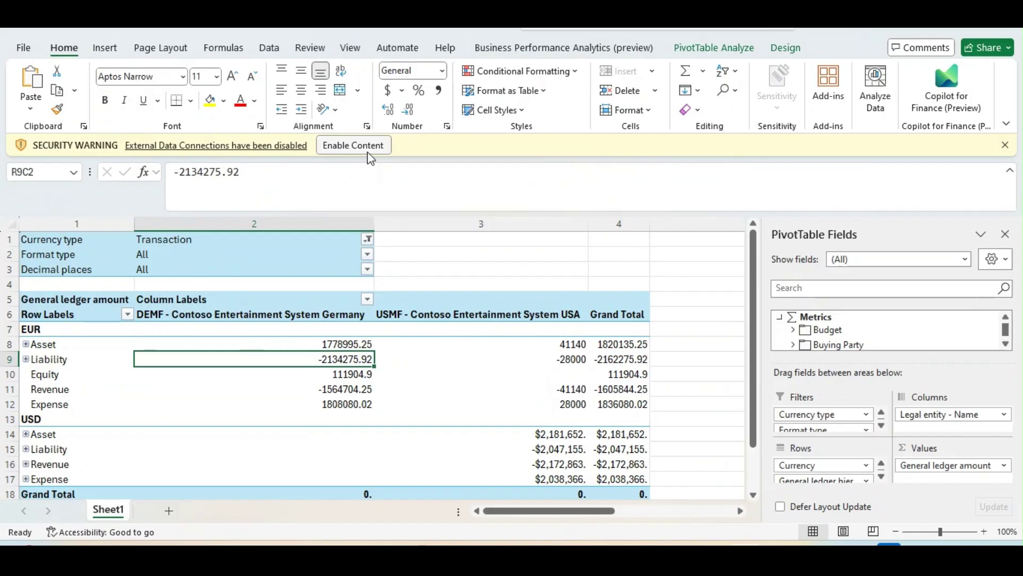
Enable the workbook's content, then check the empty Germany USD Asset cell and the Germany EUR Equity amount
{"action": "left_click", "coordinate": [368, 152]}
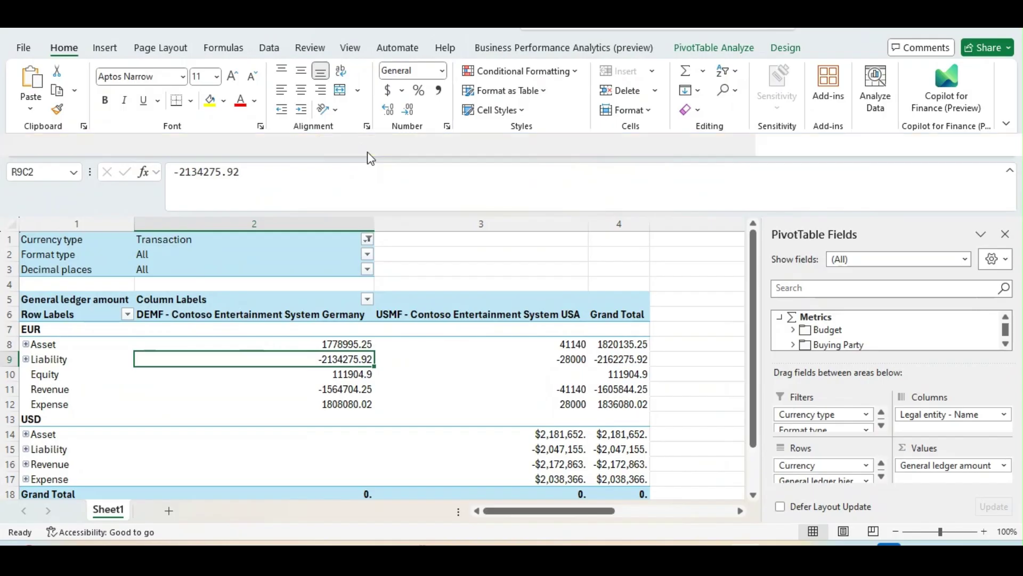
{"action": "left_click", "coordinate": [330, 407]}
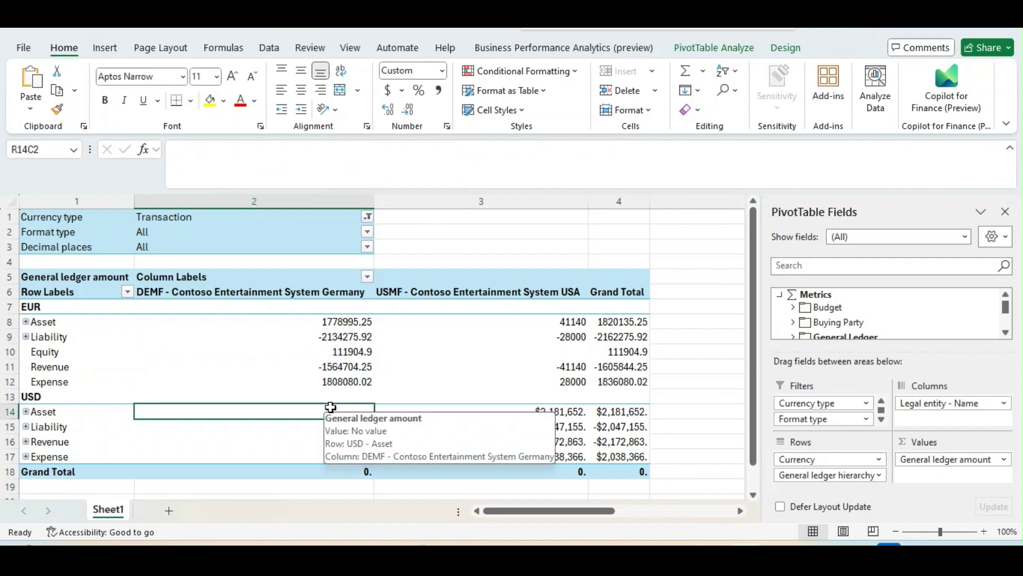
{"action": "left_click", "coordinate": [327, 352]}
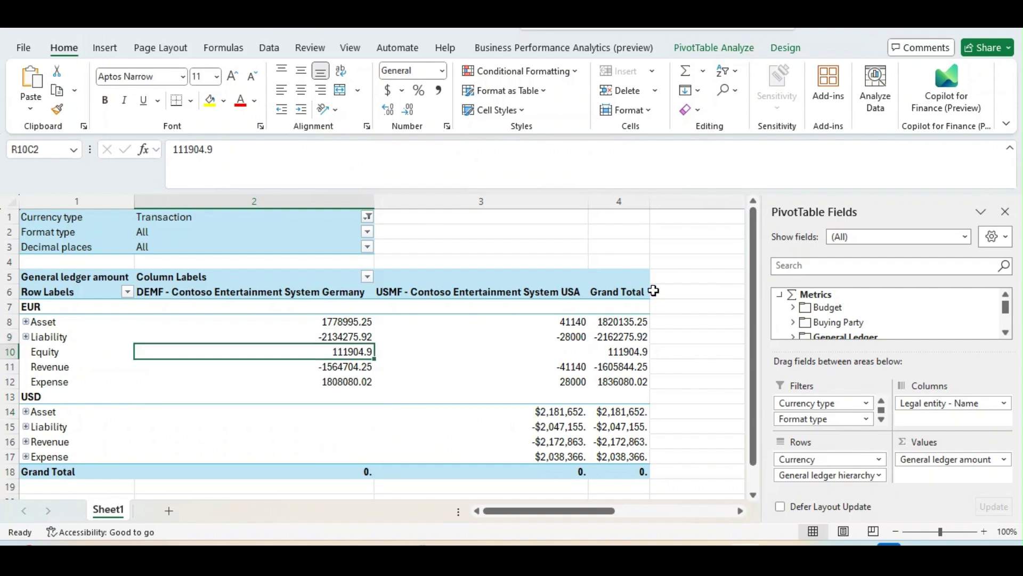
Recheck the Germany EUR Revenue and Equity amounts to confirm the saved Transaction-filtered values
{"action": "left_click", "coordinate": [472, 260]}
{"action": "left_click", "coordinate": [345, 365]}
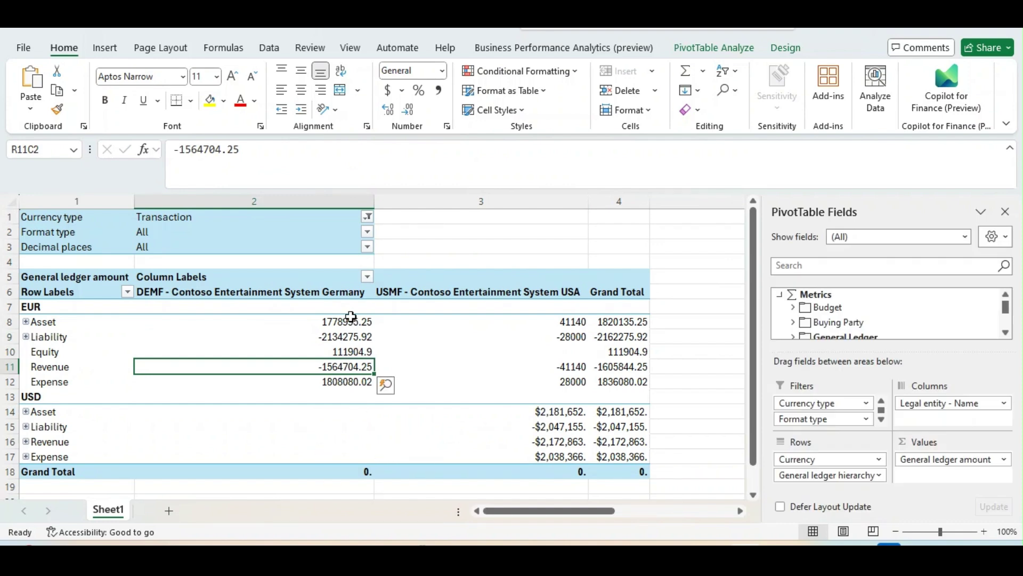
{"action": "mouse_move", "coordinate": [351, 316]}
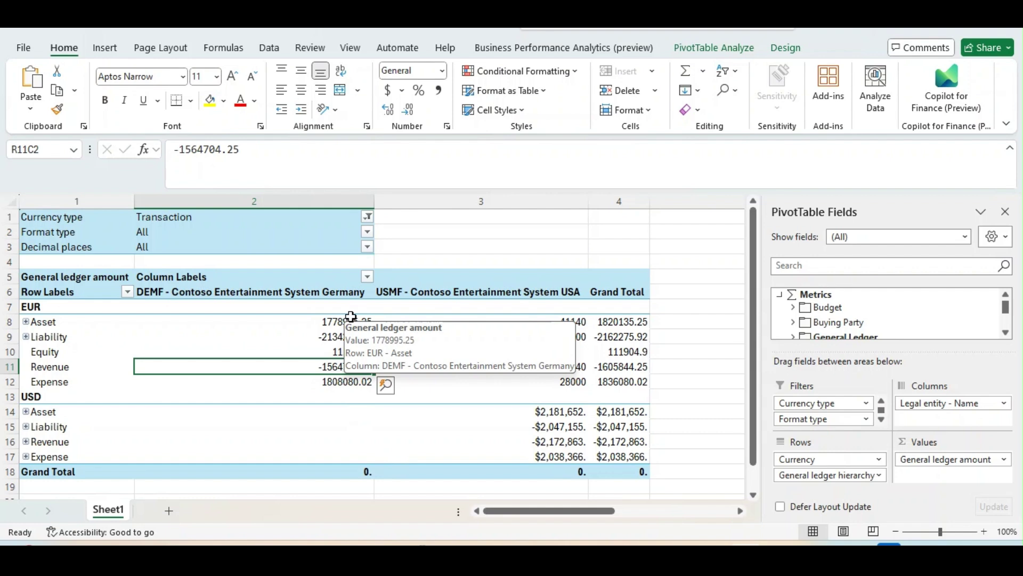
{"action": "left_click", "coordinate": [443, 253]}
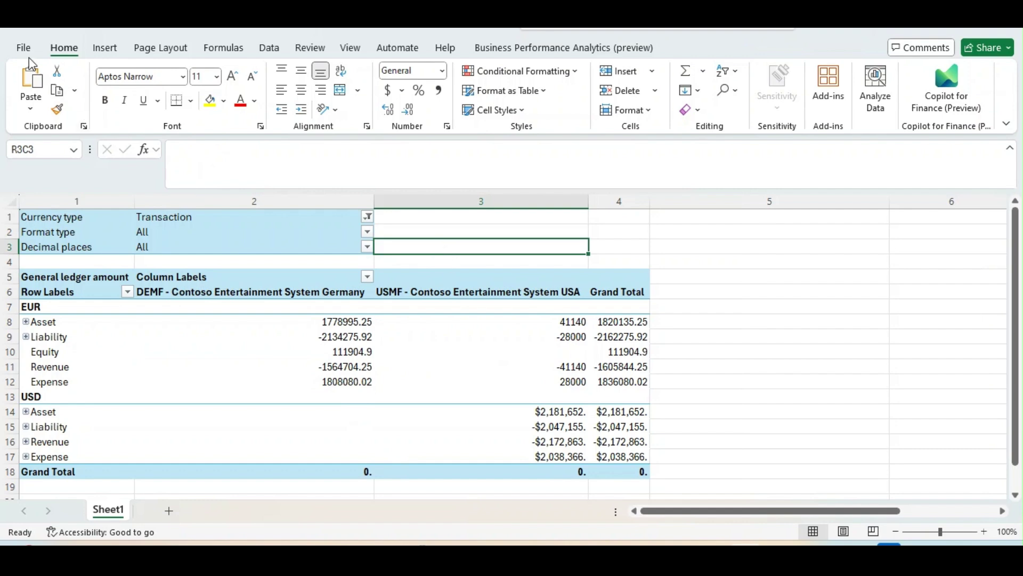
{"action": "left_click", "coordinate": [348, 345]}
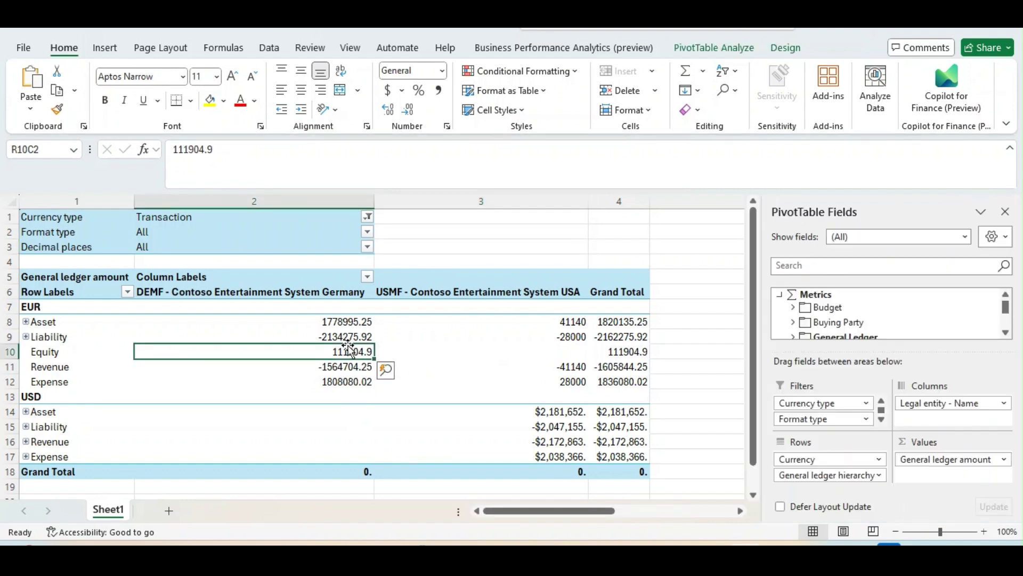
{"action": "left_click", "coordinate": [433, 264]}
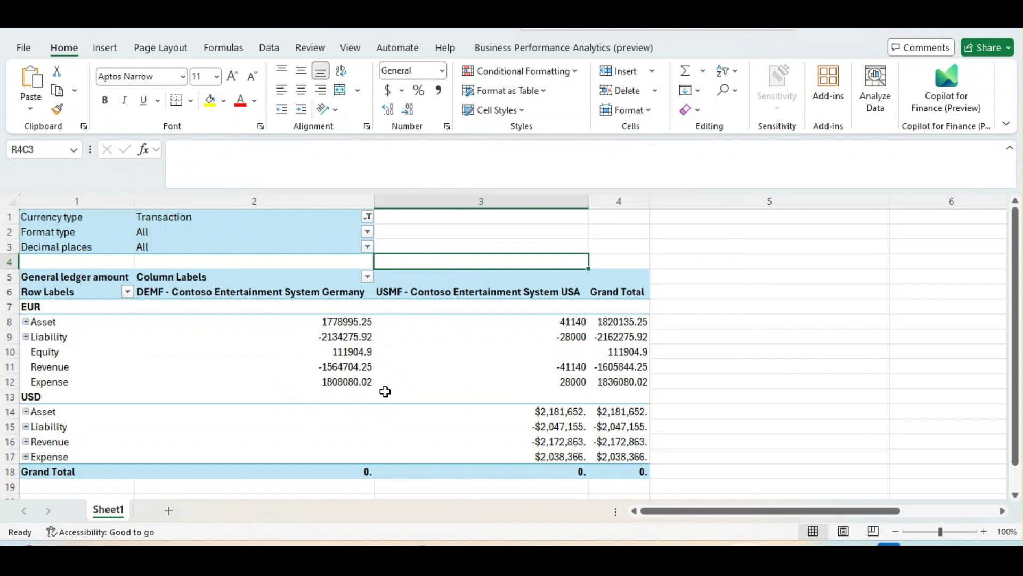
{"action": "mouse_move", "coordinate": [333, 353]}
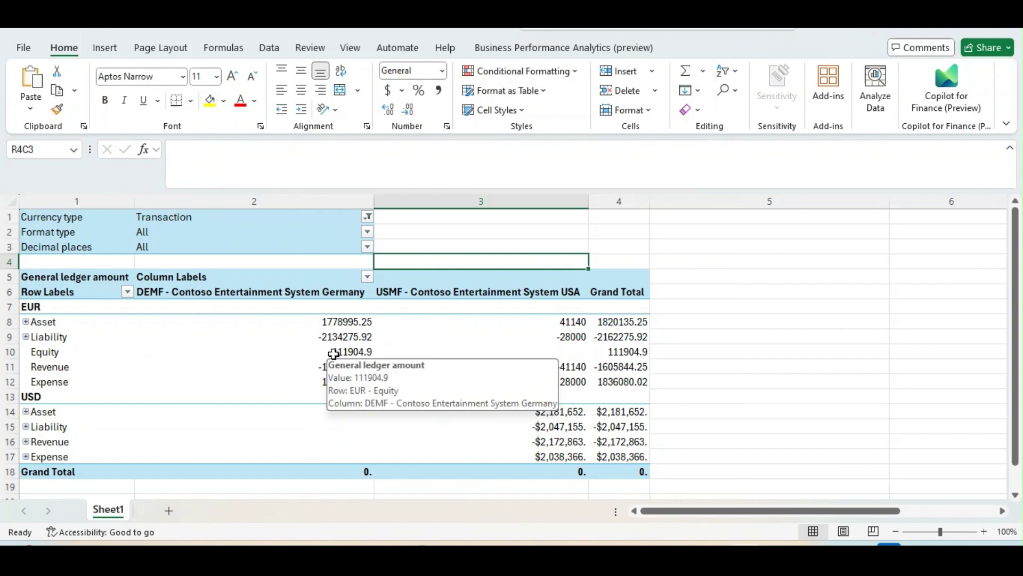
{"action": "left_click", "coordinate": [703, 309]}
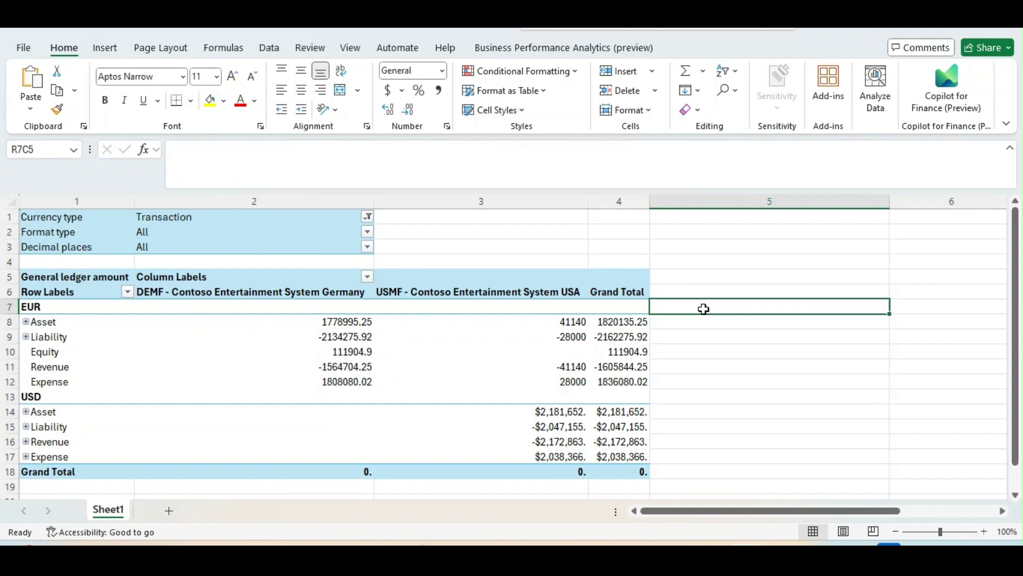